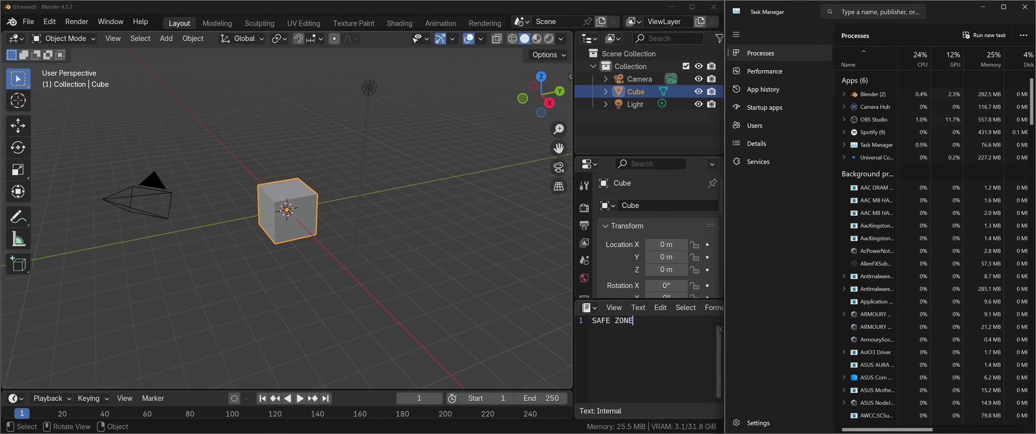
# Deselect the cube and merge the SAFE ZONE text editor into the Properties area.
pyautogui.click(402, 282)
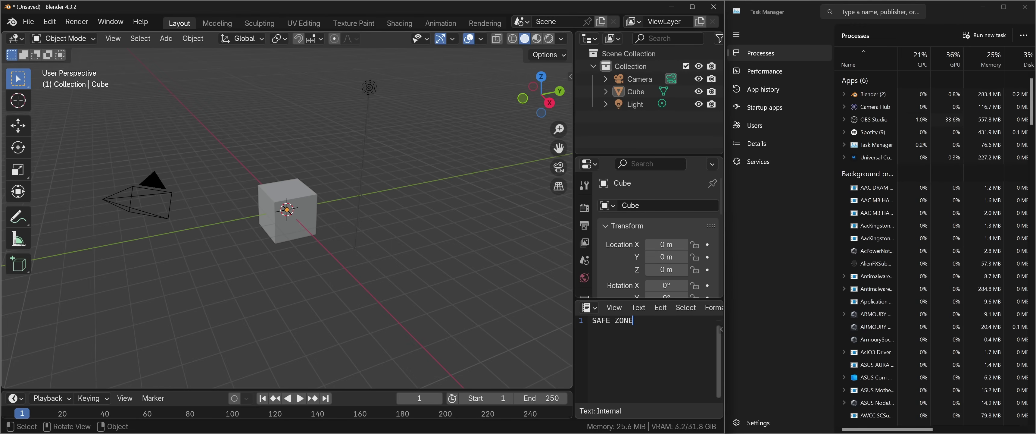
pyautogui.click(402, 281)
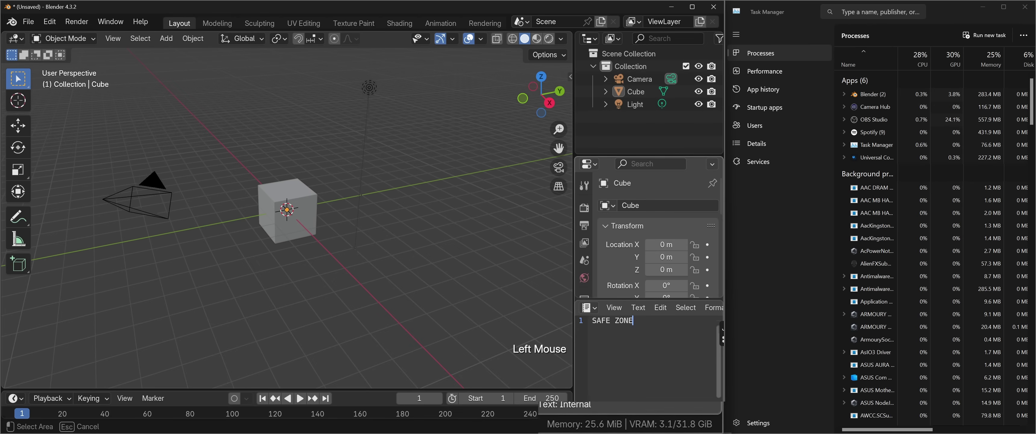
pyautogui.click(643, 354)
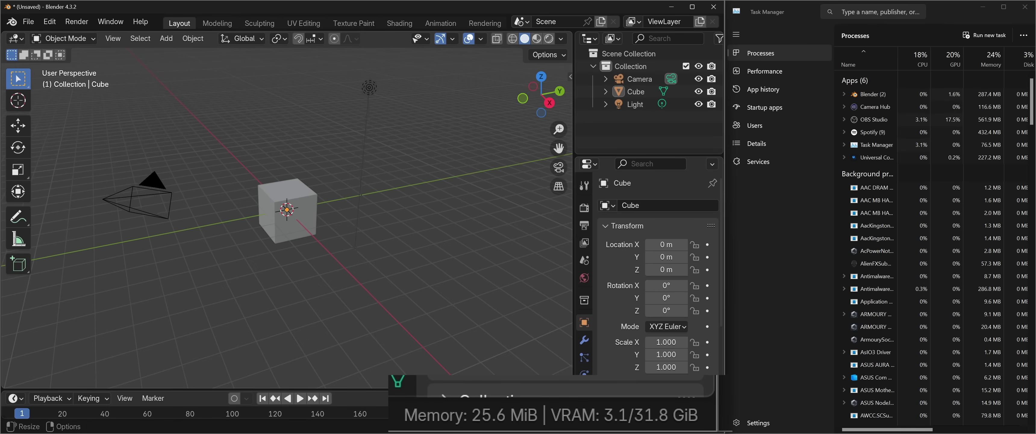
pyautogui.moveTo(872, 95); pyautogui.dragTo(786, 100)
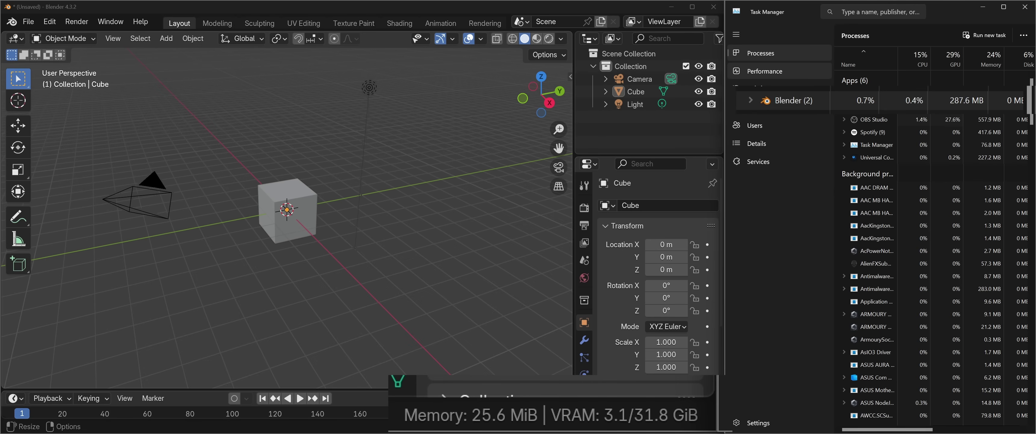
# Show Task Manager's GPU performance graphs with the navigation pane collapsed.
pyautogui.click(764, 71)
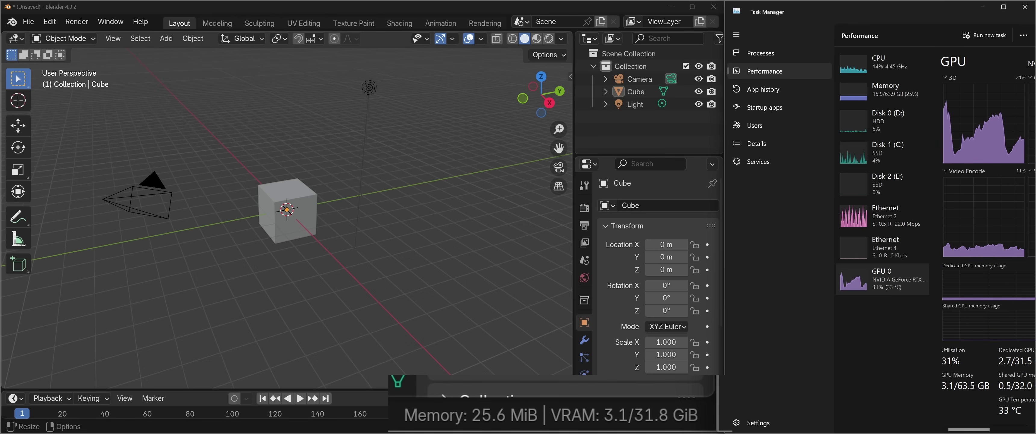
pyautogui.click(735, 35)
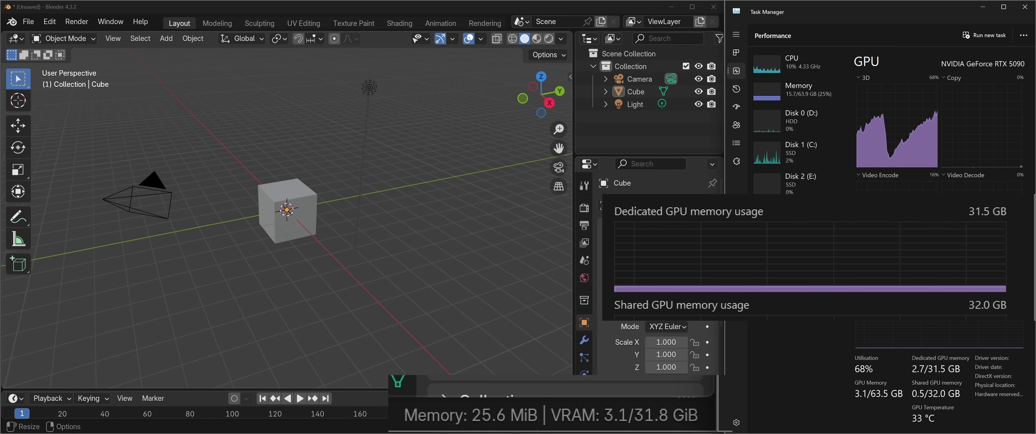
# Open the recent file C41-S05-V27-church EXAMPLE END.blend without saving the current scene.
pyautogui.click(28, 21)
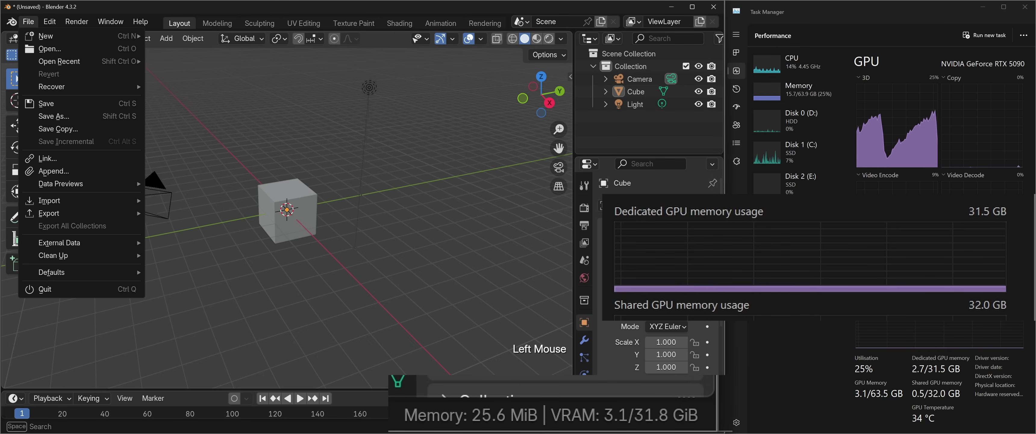
pyautogui.click(28, 21)
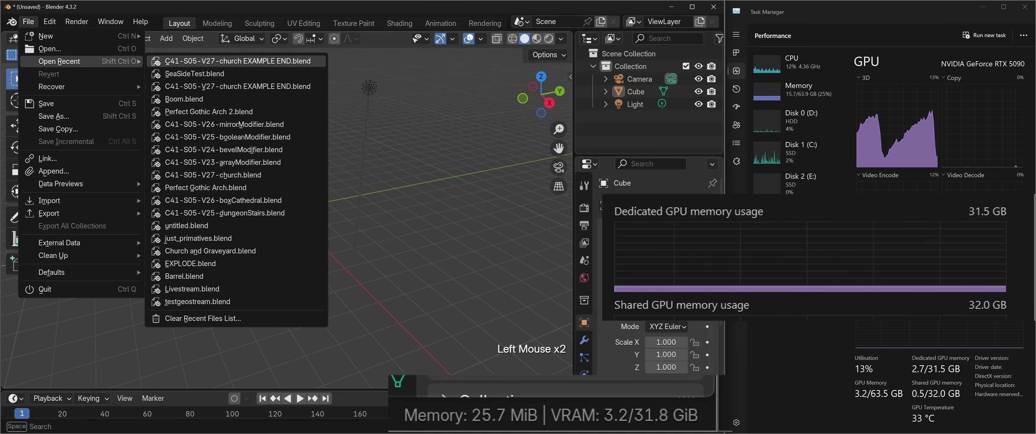
pyautogui.click(45, 288)
pyautogui.click(386, 244)
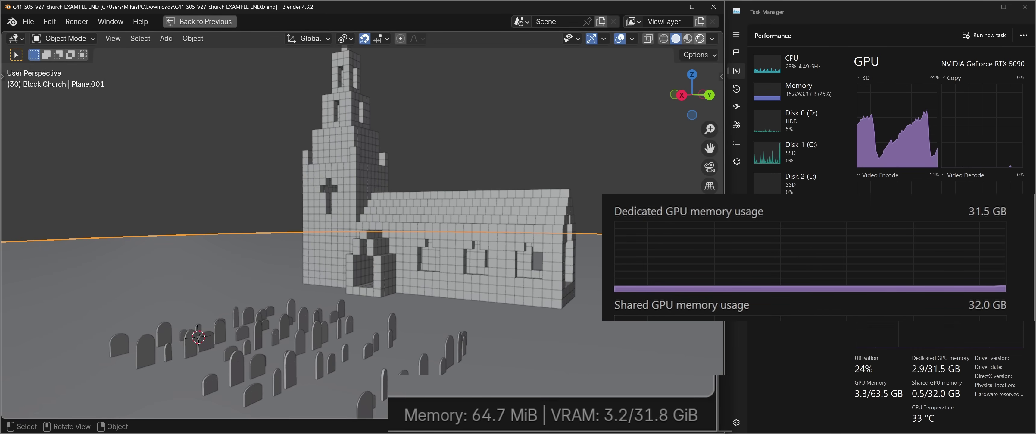
# Switch the viewport to Rendered shading and orbit around the church.
pyautogui.click(699, 38)
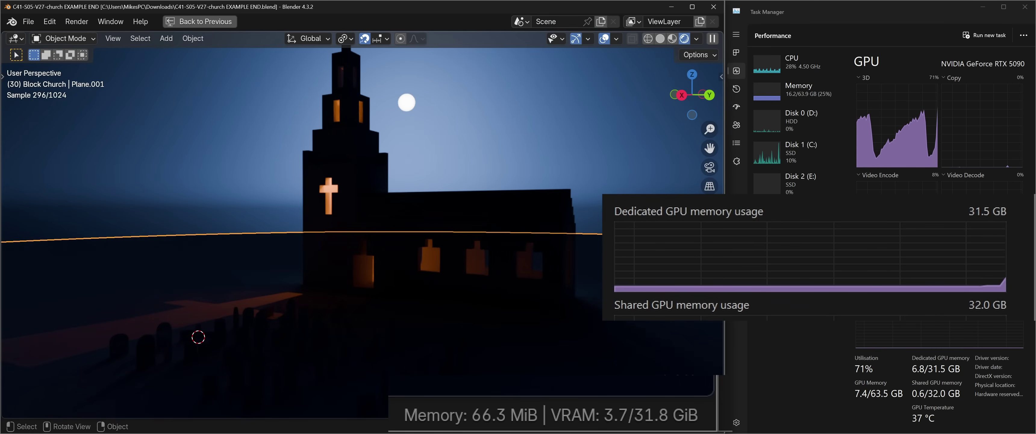
pyautogui.moveTo(362, 241); pyautogui.dragTo(386, 241, button='middle')
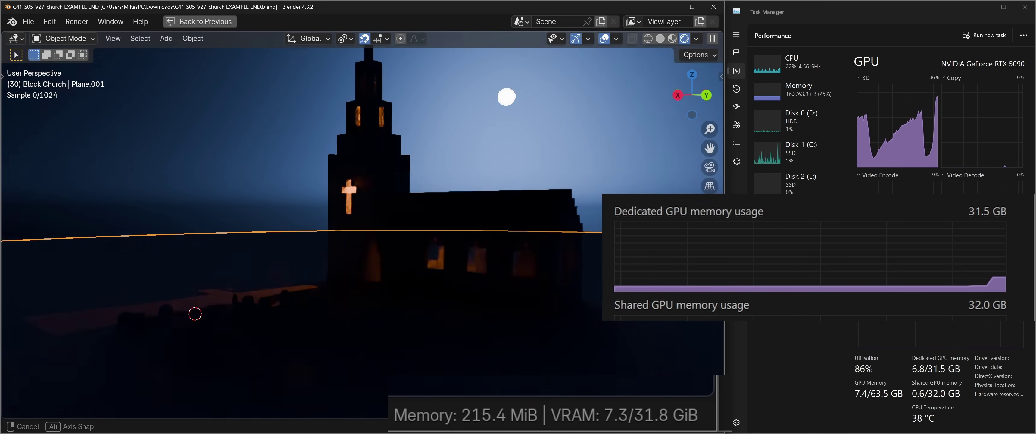
pyautogui.moveTo(196, 312)
pyautogui.mouseDown(button='middle')
pyautogui.moveTo(210, 296)
pyautogui.moveTo(195, 316)
pyautogui.mouseUp(button='middle')
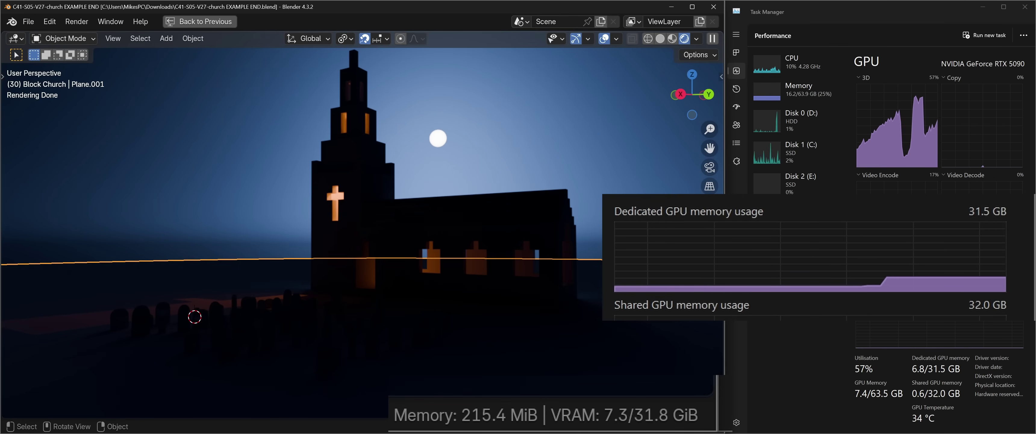
pyautogui.moveTo(195, 316); pyautogui.dragTo(193, 315, button='middle')
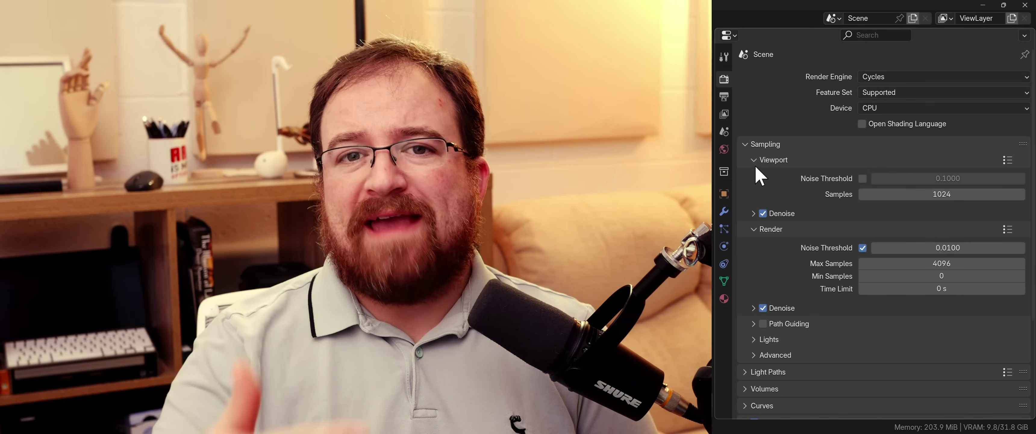
# Expand the Light Paths and Performance panels to review the Cycles render settings.
pyautogui.scroll(-6, 745, 293)
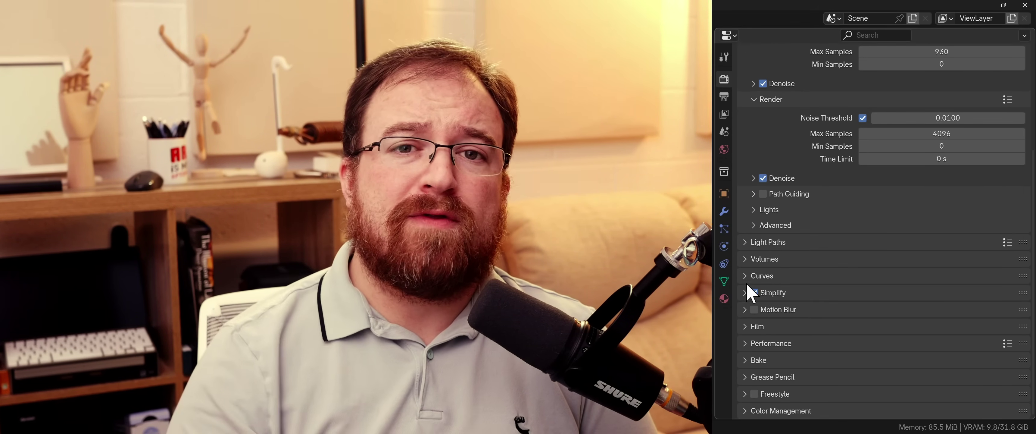
pyautogui.click(744, 241)
pyautogui.scroll(-10, 885, 334)
pyautogui.click(872, 342)
pyautogui.scroll(-8, 940, 346)
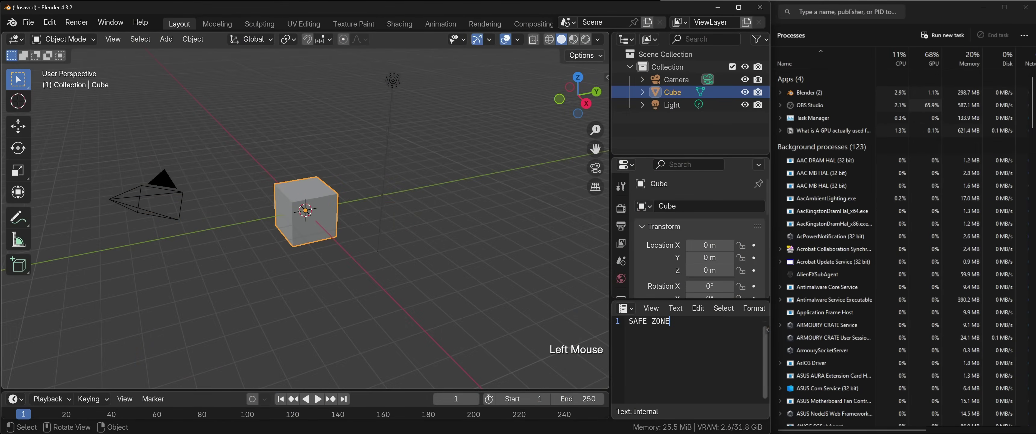
# Show scene statistics, subdivide the cube with Ctrl+5, and merge away the text editor.
pyautogui.click(518, 39)
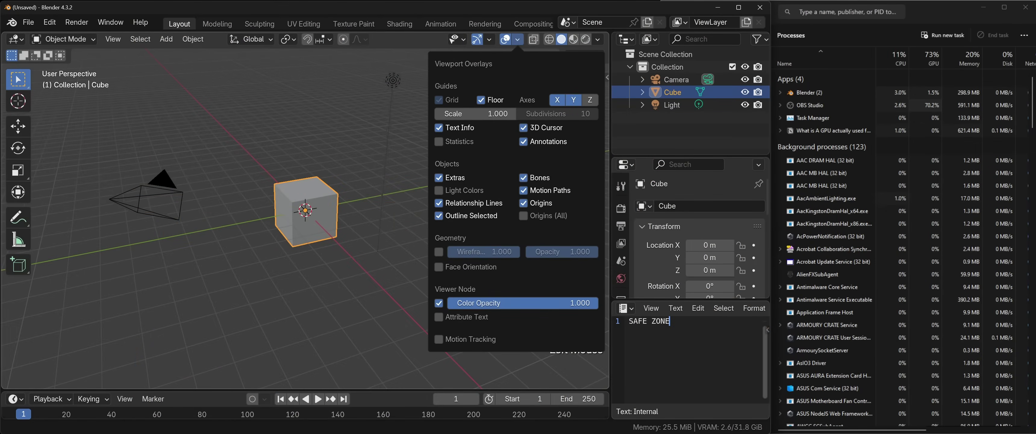
pyautogui.click(439, 141)
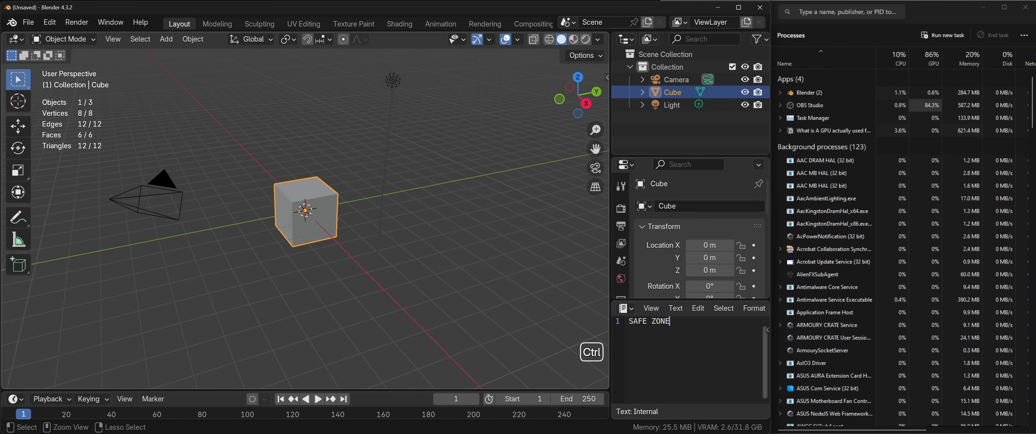
pyautogui.hotkey('ctrl', '5')
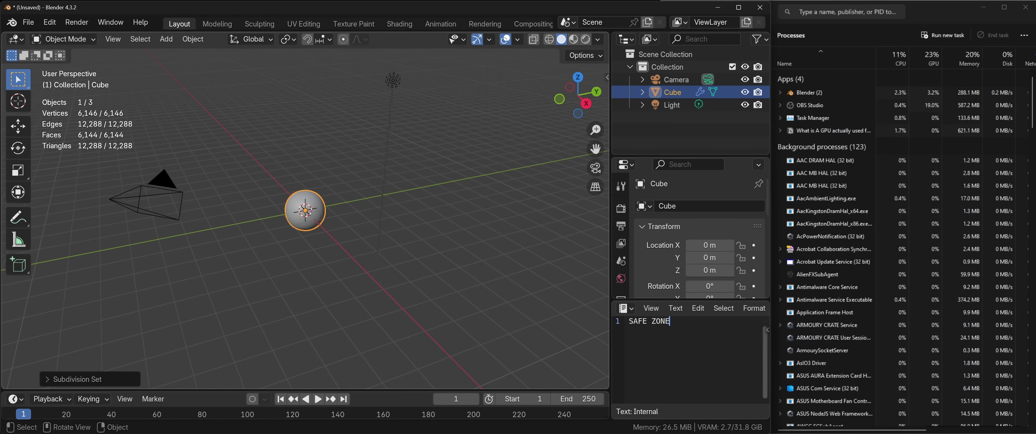
pyautogui.moveTo(690, 300); pyautogui.dragTo(690, 241)
# Apply the subdivision, add another level-5 subdivision and apply it for 6,291,458 vertices.
pyautogui.click(727, 227)
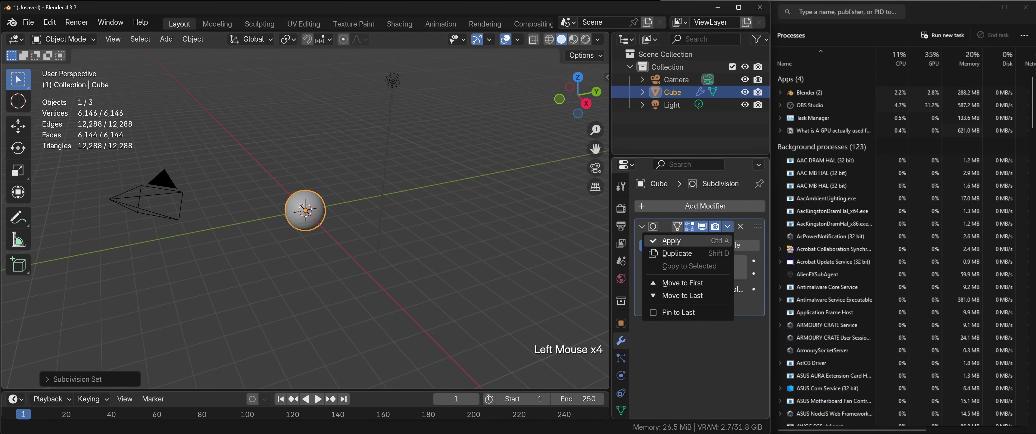
pyautogui.click(671, 240)
pyautogui.hotkey('ctrl', '5')
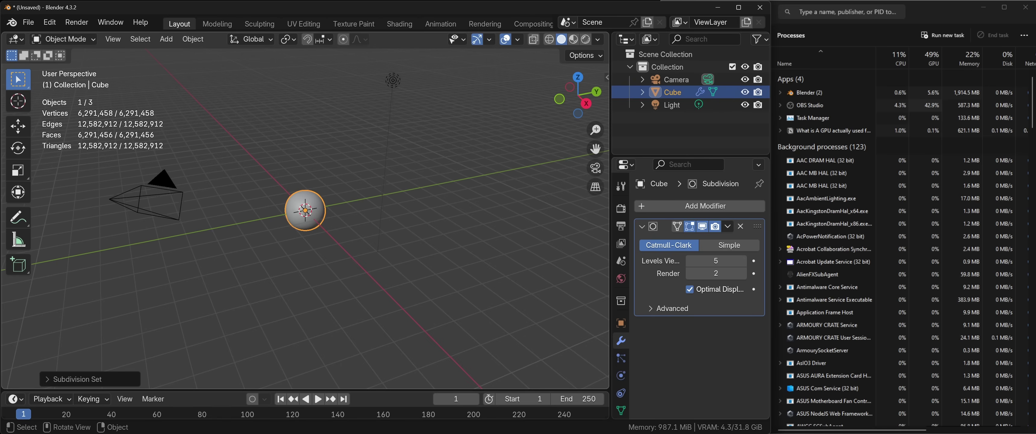
pyautogui.press('ctrl')
pyautogui.hotkey('ctrl', 'a')
pyautogui.scroll(4, 306, 209)
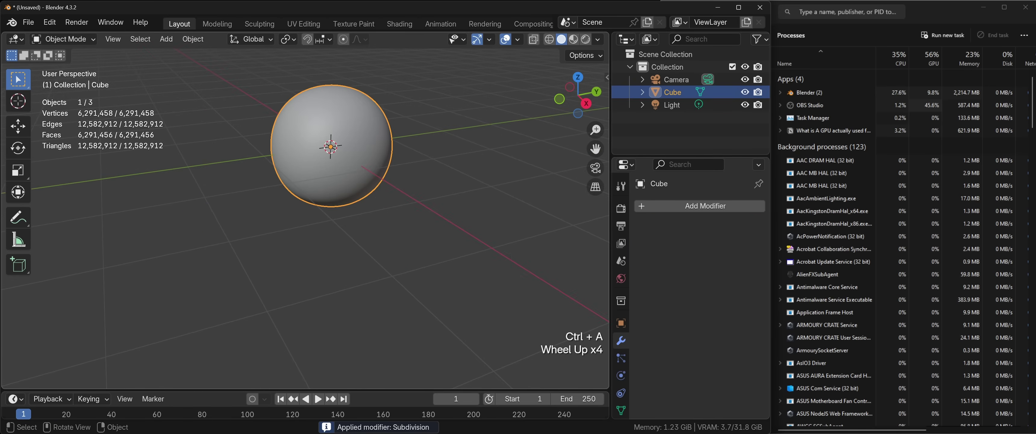
pyautogui.keyDown('shift'); pyautogui.moveTo(361, 161); pyautogui.dragTo(382, 239, button='middle'); pyautogui.keyUp('shift')
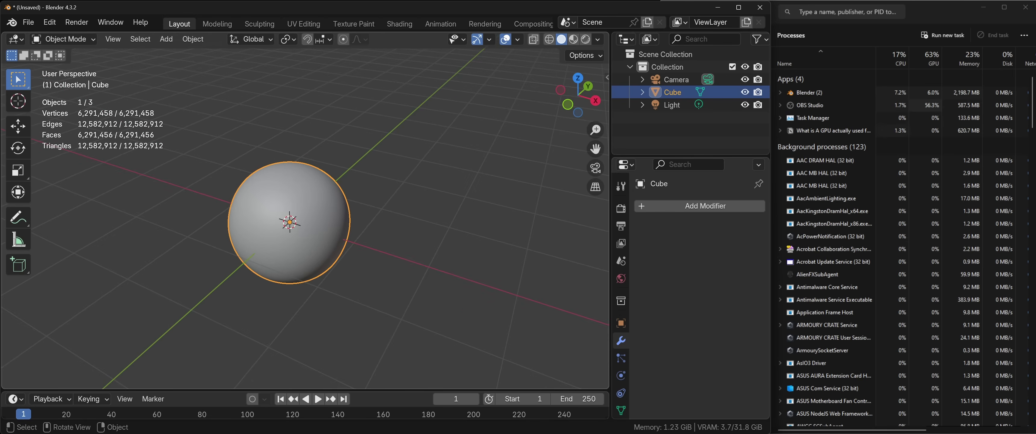
# In the Sculpting workspace, sculpt an S-shaped ridge across the sphere.
pyautogui.click(259, 24)
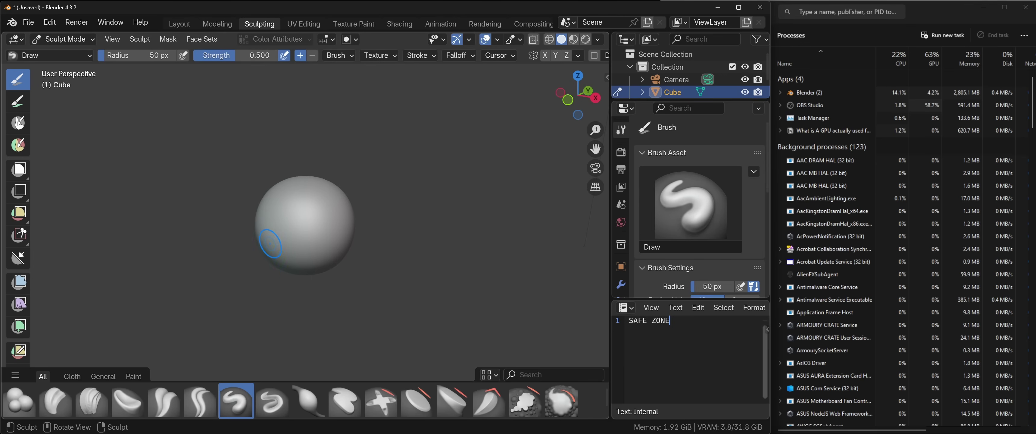
pyautogui.scroll(3, 287, 199)
pyautogui.moveTo(255, 247)
pyautogui.mouseDown()
pyautogui.moveTo(280, 197)
pyautogui.moveTo(339, 174)
pyautogui.moveTo(391, 234)
pyautogui.moveTo(344, 278)
pyautogui.mouseUp()
pyautogui.hotkey('ctrl', 'z')
pyautogui.hotkey('ctrl', 'z')
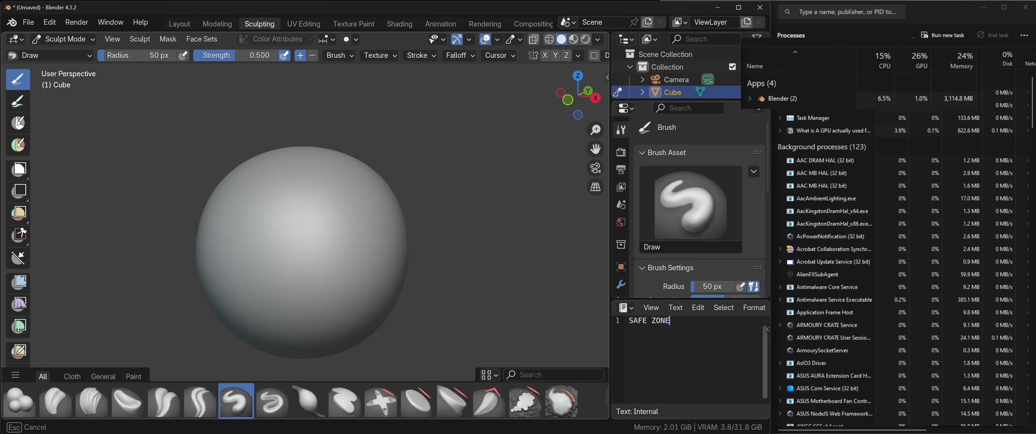
pyautogui.moveTo(342, 191)
pyautogui.mouseDown()
pyautogui.moveTo(266, 189)
pyautogui.moveTo(217, 228)
pyautogui.moveTo(265, 242)
pyautogui.moveTo(331, 239)
pyautogui.moveTo(356, 274)
pyautogui.moveTo(302, 295)
pyautogui.moveTo(240, 279)
pyautogui.moveTo(205, 285)
pyautogui.moveTo(250, 314)
pyautogui.moveTo(301, 335)
pyautogui.mouseUp()
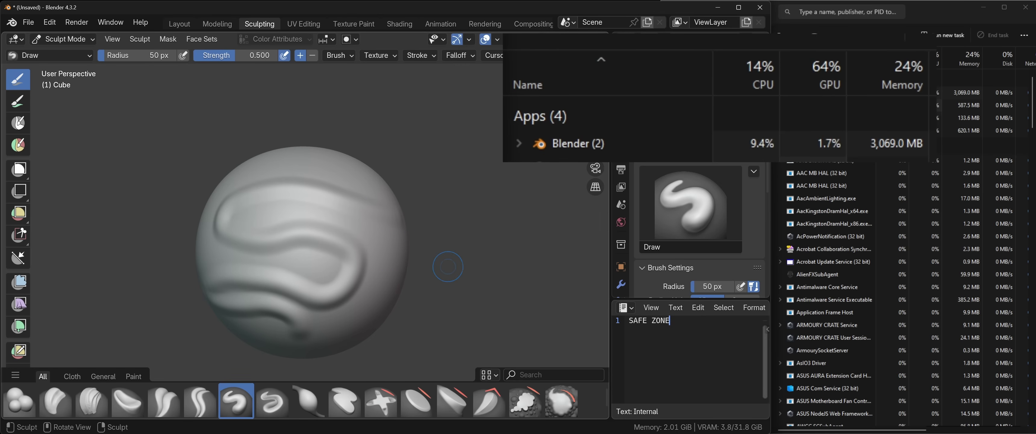
# Show vertex and face counts and sculpt parallel S-shaped strokes onto the sphere.
pyautogui.click(497, 39)
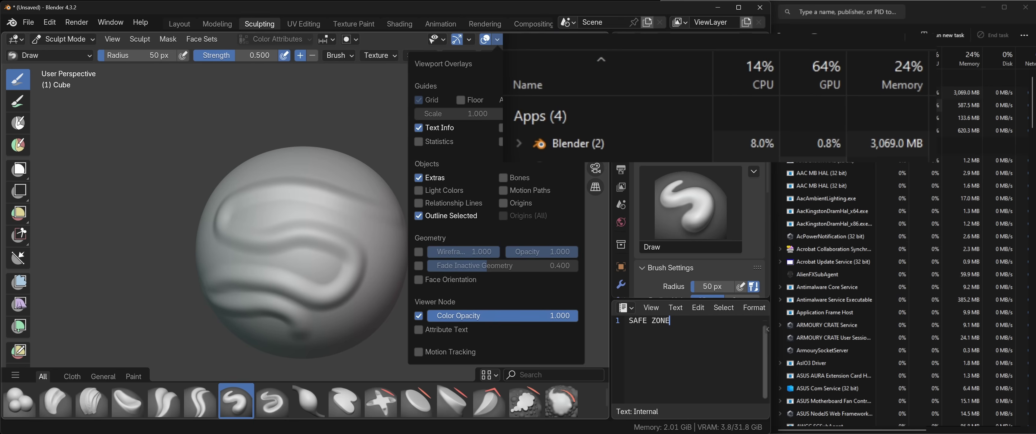
pyautogui.click(418, 141)
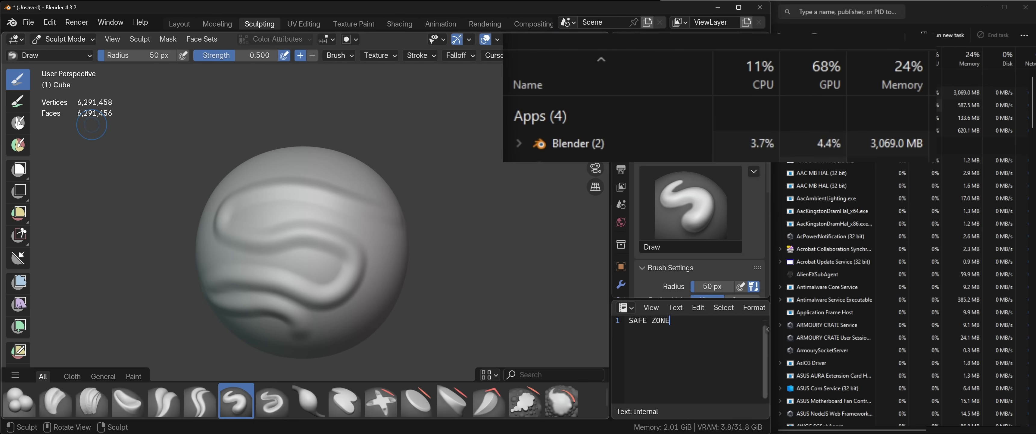
pyautogui.moveTo(277, 185); pyautogui.dragTo(281, 326)
pyautogui.scroll(6, 319, 213)
pyautogui.moveTo(306, 186)
pyautogui.mouseDown()
pyautogui.moveTo(278, 178)
pyautogui.moveTo(249, 346)
pyautogui.mouseUp()
pyautogui.moveTo(412, 158); pyautogui.dragTo(265, 354)
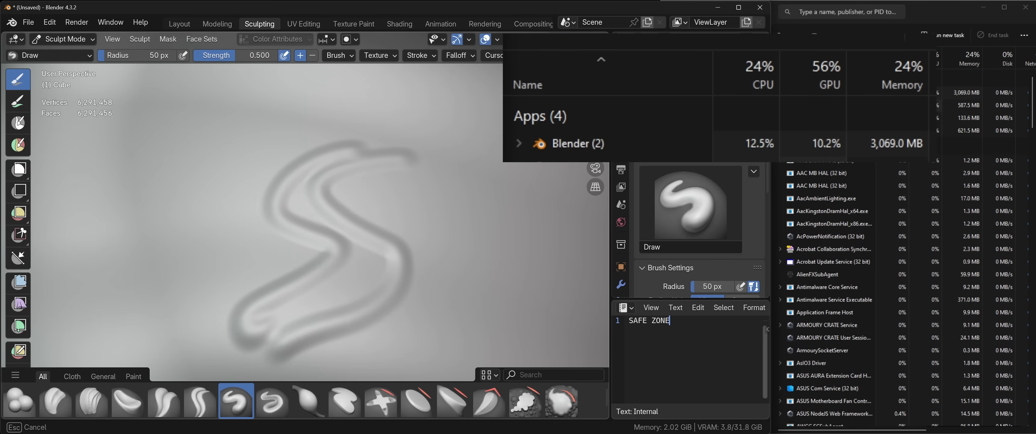
pyautogui.moveTo(402, 183)
pyautogui.mouseDown()
pyautogui.moveTo(488, 166)
pyautogui.moveTo(354, 346)
pyautogui.mouseUp()
# Carve a looping groove around the S strokes and reshape them.
pyautogui.scroll(-6, 390, 274)
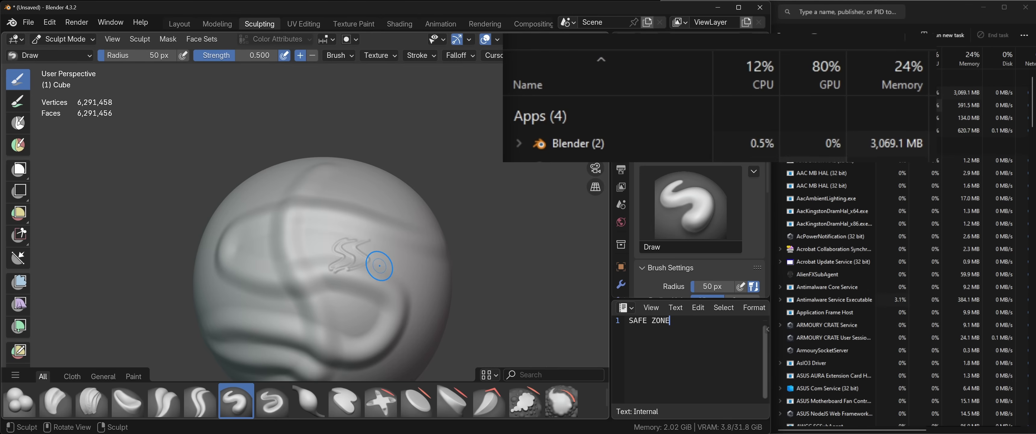
pyautogui.moveTo(391, 241)
pyautogui.mouseDown()
pyautogui.moveTo(346, 238)
pyautogui.moveTo(383, 262)
pyautogui.moveTo(319, 308)
pyautogui.mouseUp()
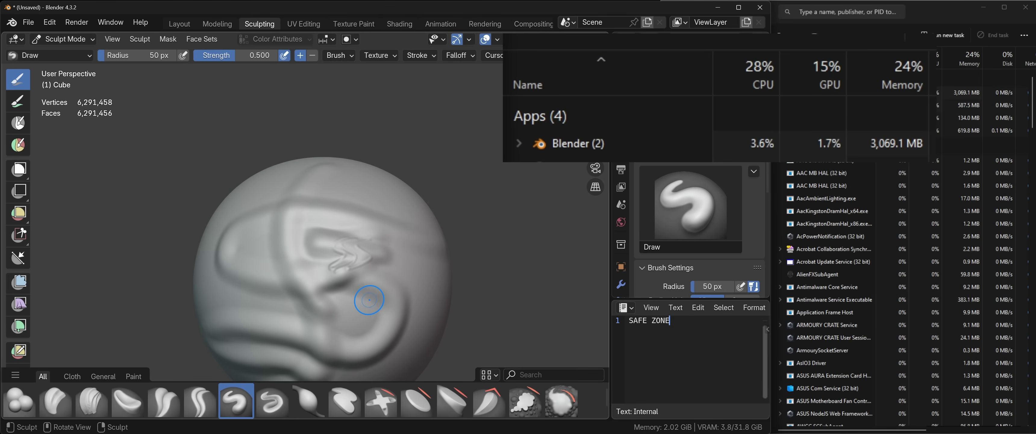
pyautogui.moveTo(385, 281)
pyautogui.mouseDown()
pyautogui.moveTo(361, 214)
pyautogui.moveTo(382, 261)
pyautogui.moveTo(376, 297)
pyautogui.mouseUp()
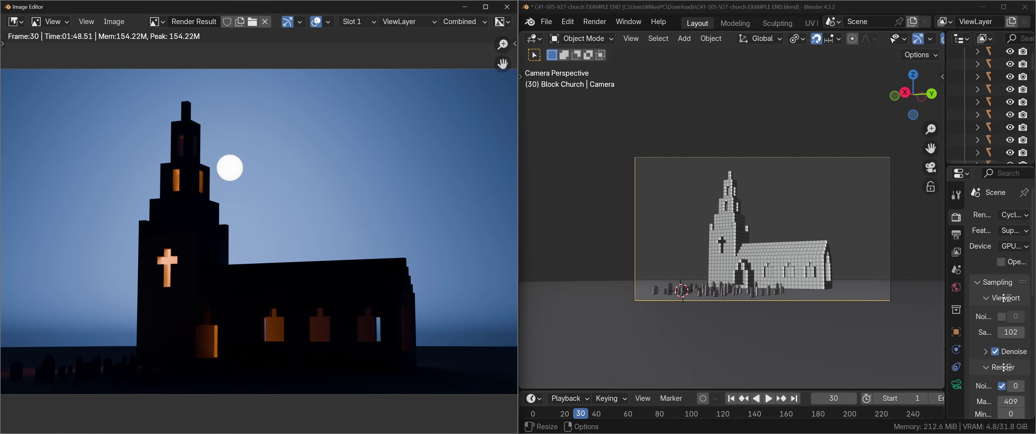
# Show the render stored in Slot 2 in the Image Editor.
pyautogui.click(352, 21)
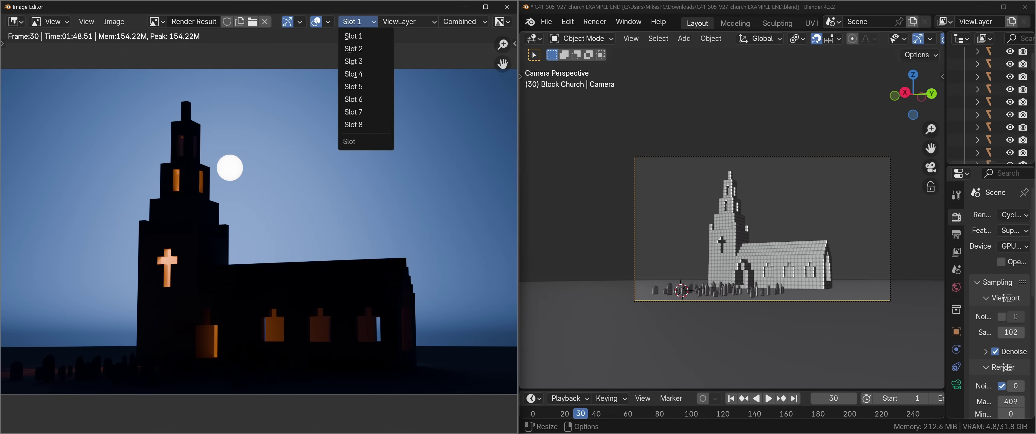
pyautogui.click(350, 47)
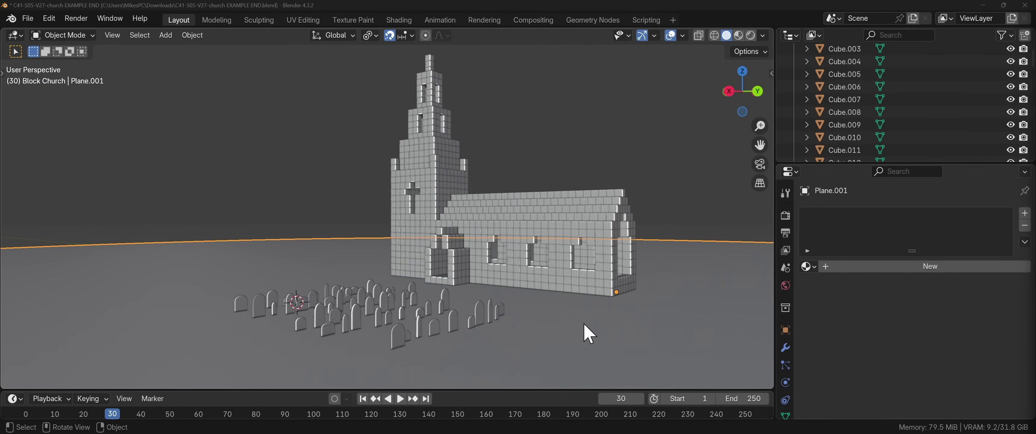
# In Render properties, switch the render engine to EEVEE and back to Cycles.
pyautogui.click(785, 215)
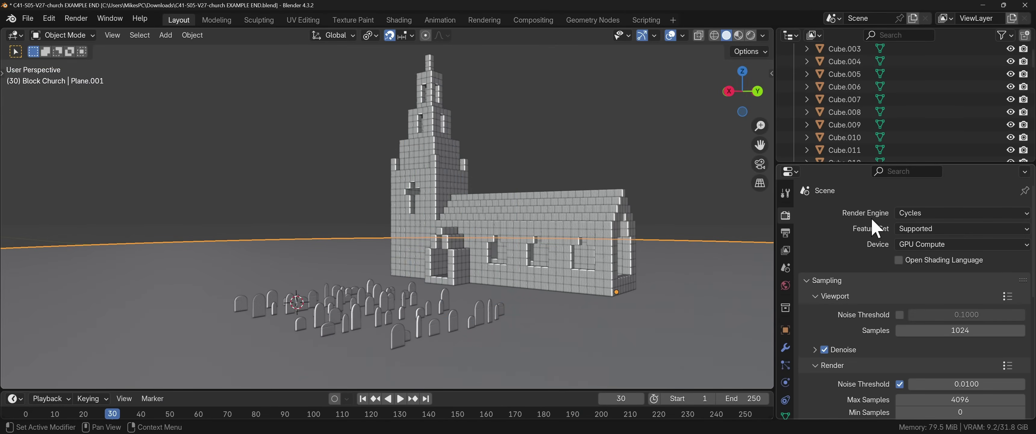
pyautogui.click(941, 213)
pyautogui.click(941, 256)
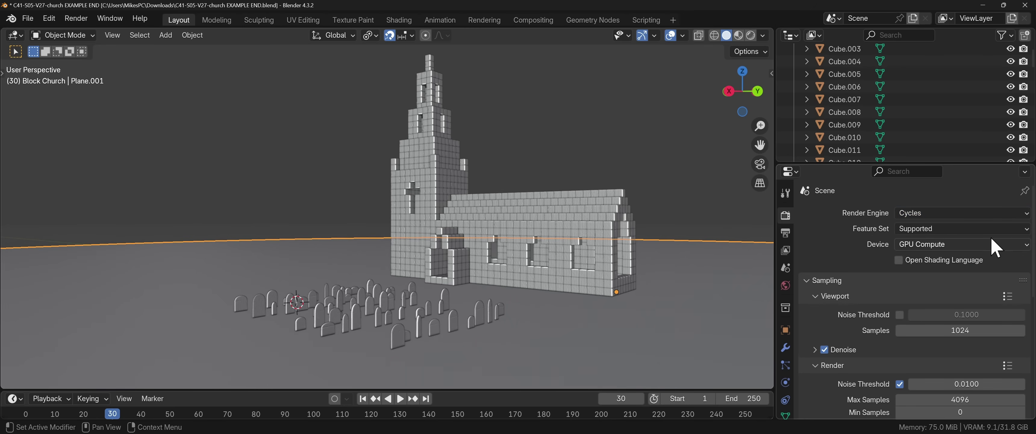
pyautogui.click(925, 213)
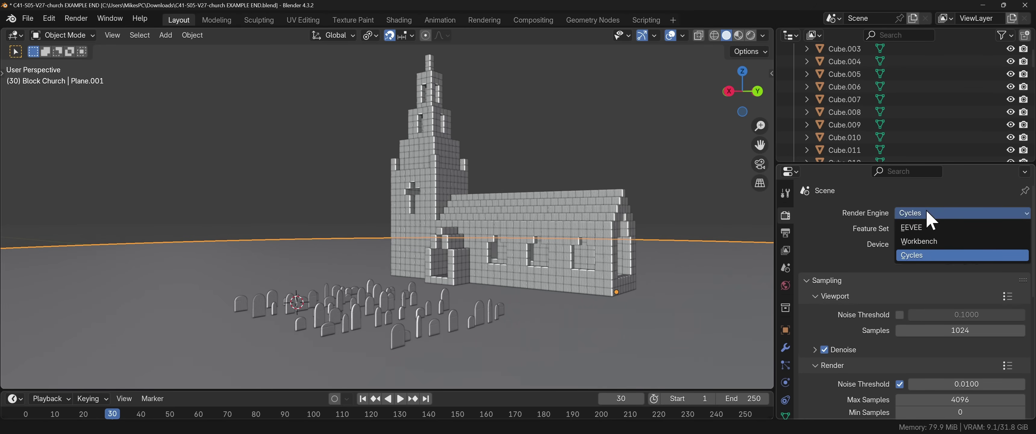
pyautogui.click(925, 224)
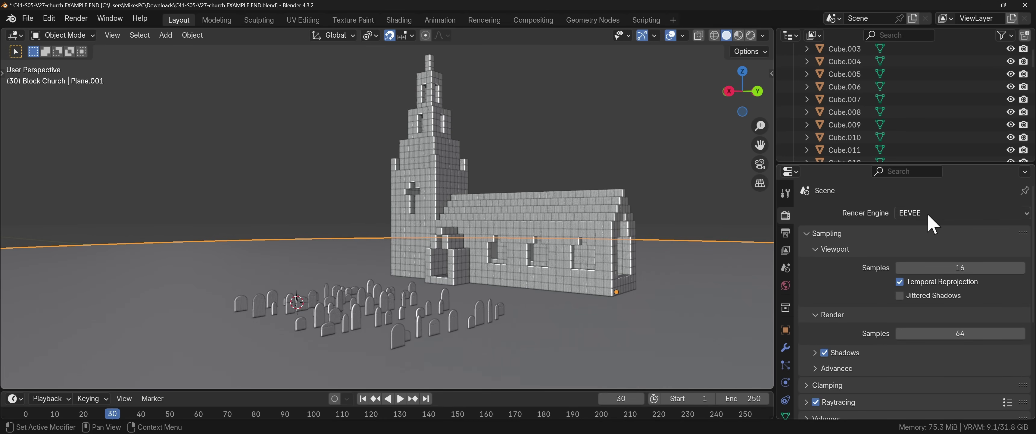
pyautogui.click(930, 216)
pyautogui.click(940, 258)
# Set the Cycles render device to CPU, then back to GPU Compute.
pyautogui.click(925, 243)
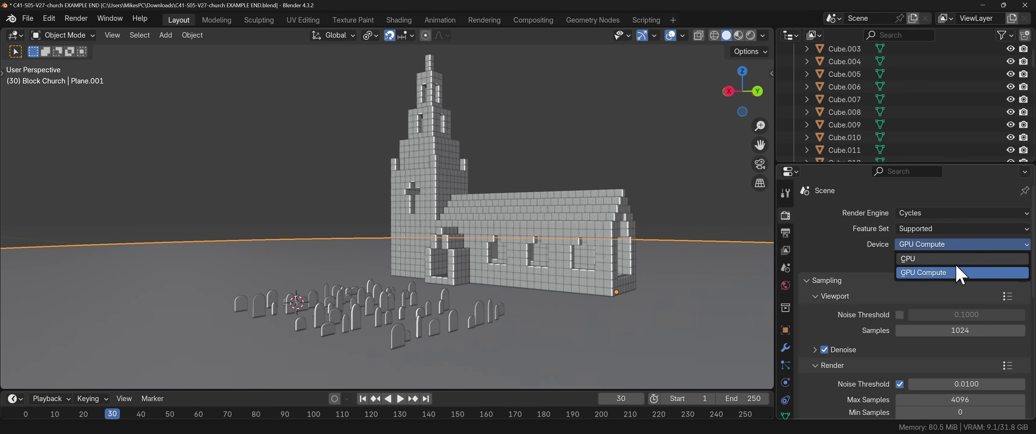
pyautogui.click(963, 258)
pyautogui.click(962, 244)
pyautogui.click(956, 273)
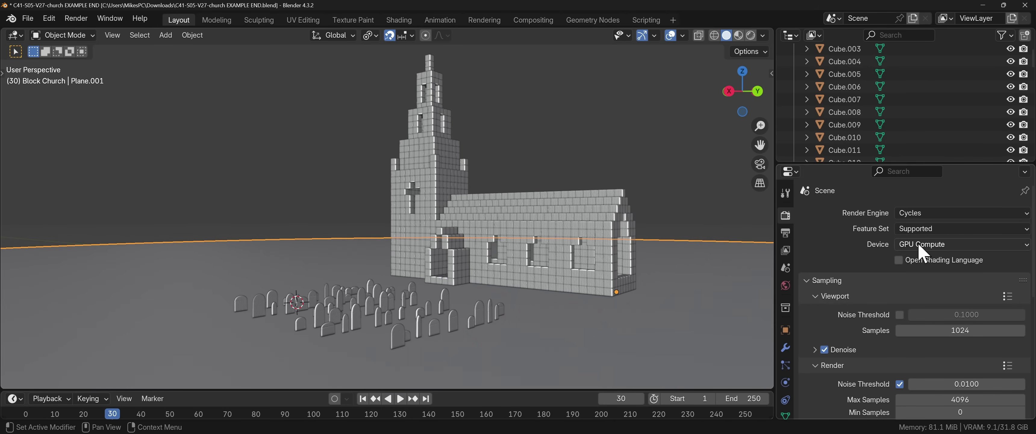
pyautogui.click(49, 19)
pyautogui.click(126, 180)
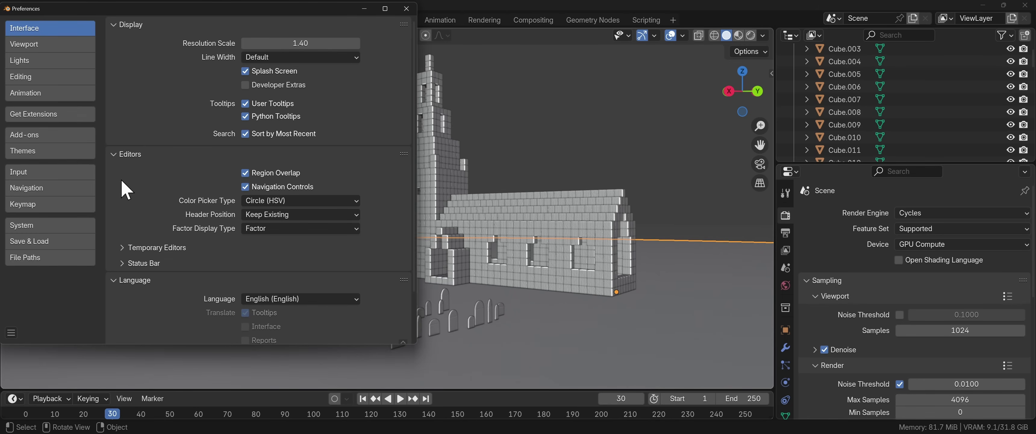
pyautogui.click(68, 225)
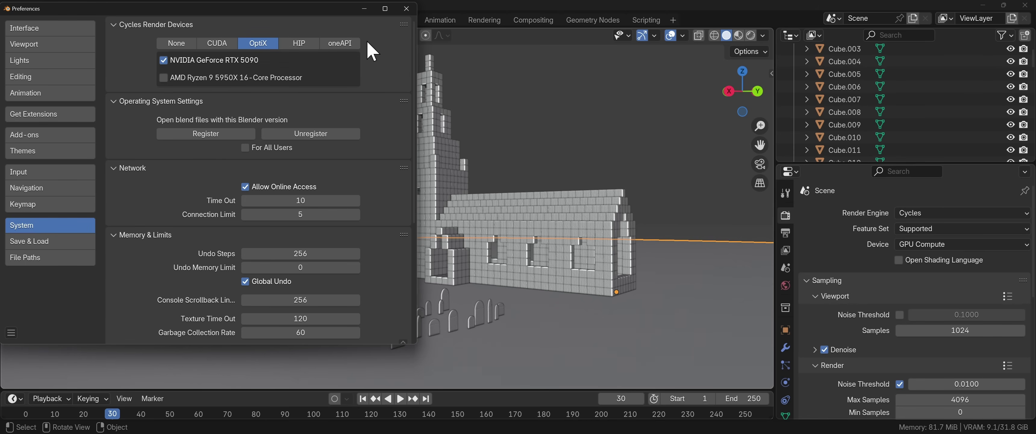
# Close Preferences and preview the whole church framed in Rendered shading.
pyautogui.click(406, 9)
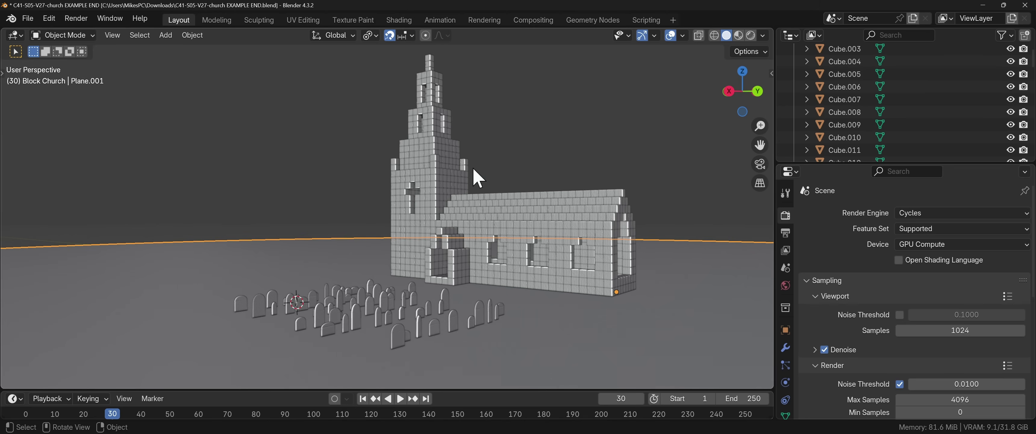
pyautogui.click(750, 35)
pyautogui.moveTo(515, 204)
pyautogui.mouseDown(button='middle')
pyautogui.moveTo(583, 210)
pyautogui.moveTo(470, 228)
pyautogui.moveTo(603, 261)
pyautogui.moveTo(612, 250)
pyautogui.moveTo(541, 250)
pyautogui.mouseUp(button='middle')
pyautogui.click(931, 214)
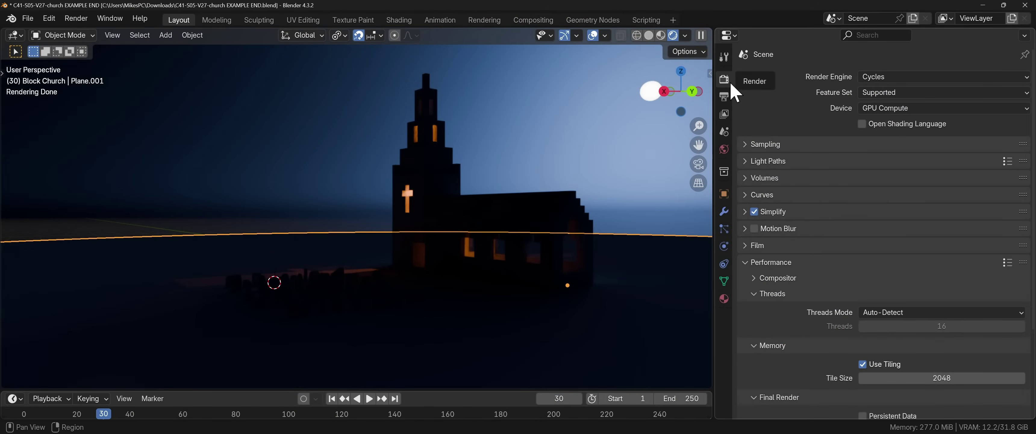
# Re-expand Performance and open its Compositor subpanel to show the CPU/GPU device option.
pyautogui.click(745, 263)
pyautogui.click(747, 263)
pyautogui.scroll(-2, 798, 268)
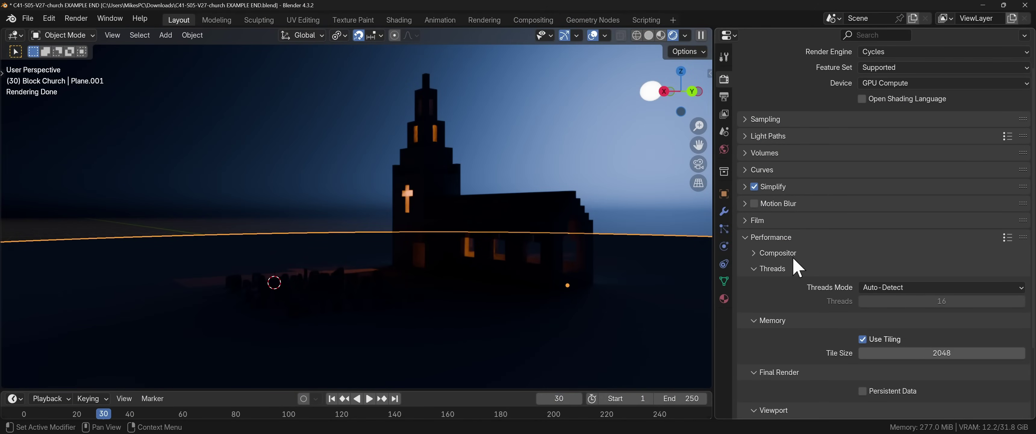
pyautogui.scroll(-5, 794, 259)
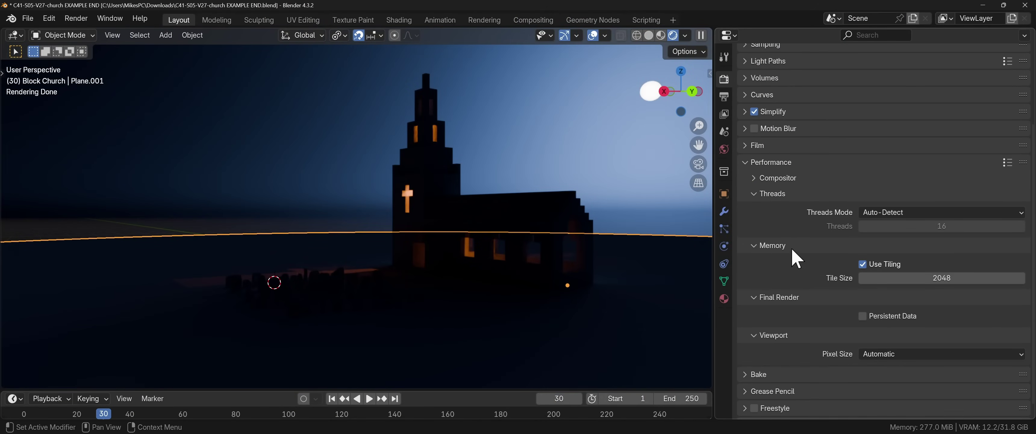
pyautogui.click(753, 178)
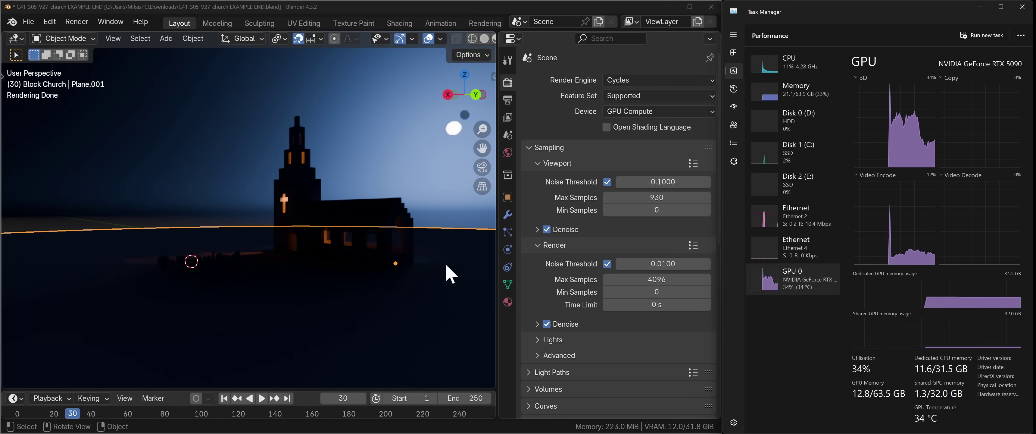
# Swap the world's Sky Texture for an Environment Texture loading qwantani_moon_noon_24k.exr.
pyautogui.click(508, 153)
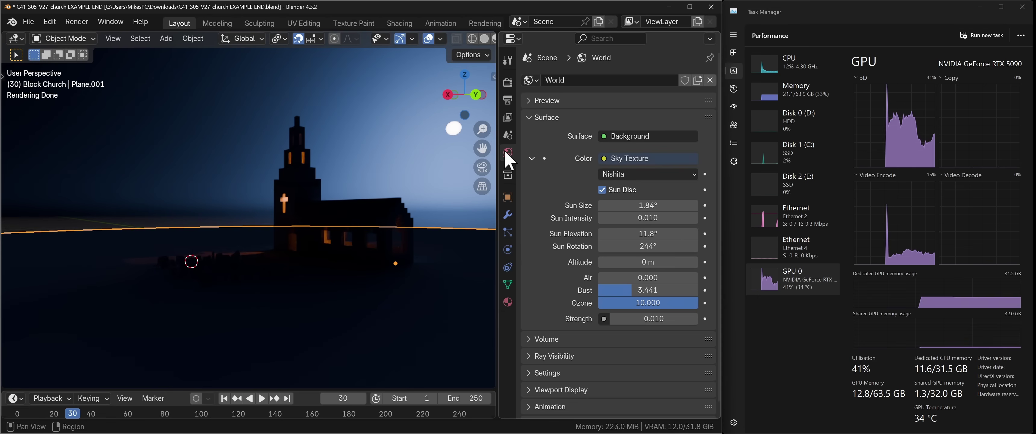
pyautogui.click(601, 157)
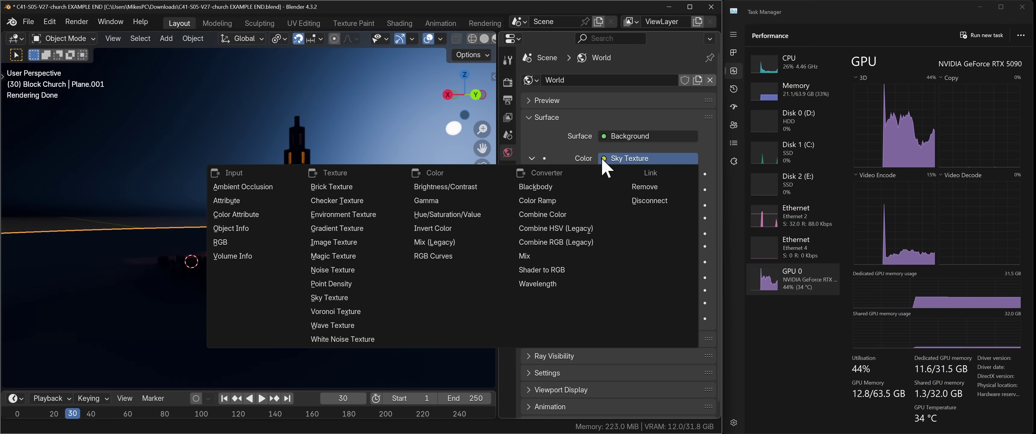
pyautogui.click(367, 217)
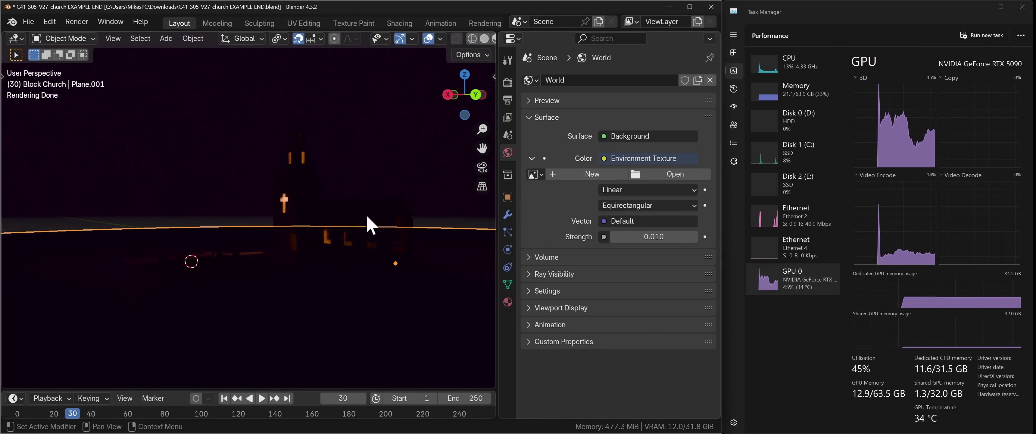
pyautogui.click(667, 174)
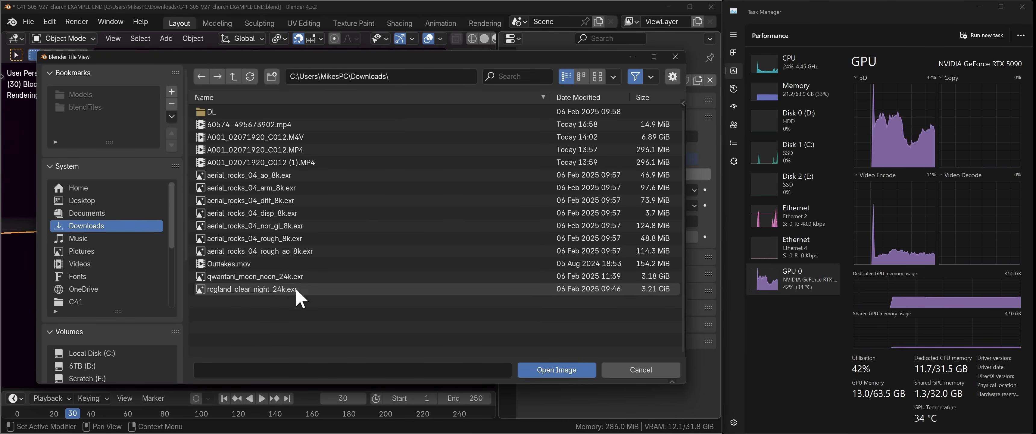
pyautogui.click(255, 277)
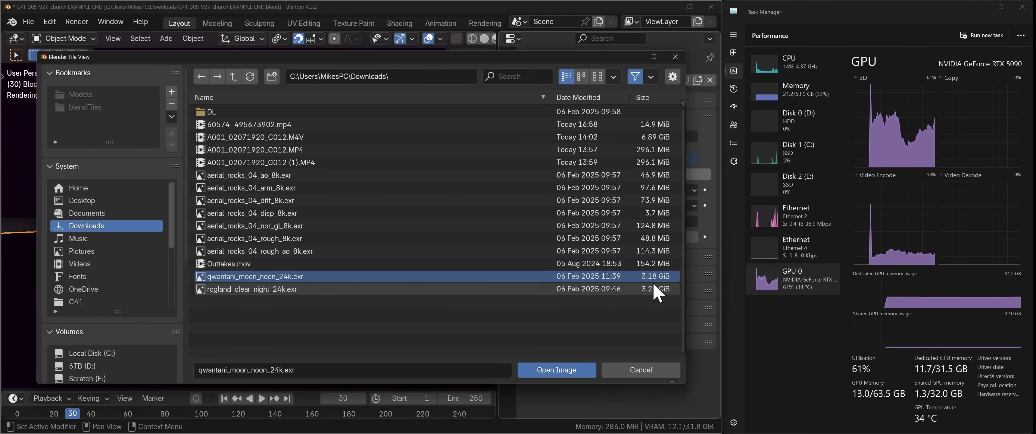
pyautogui.click(569, 373)
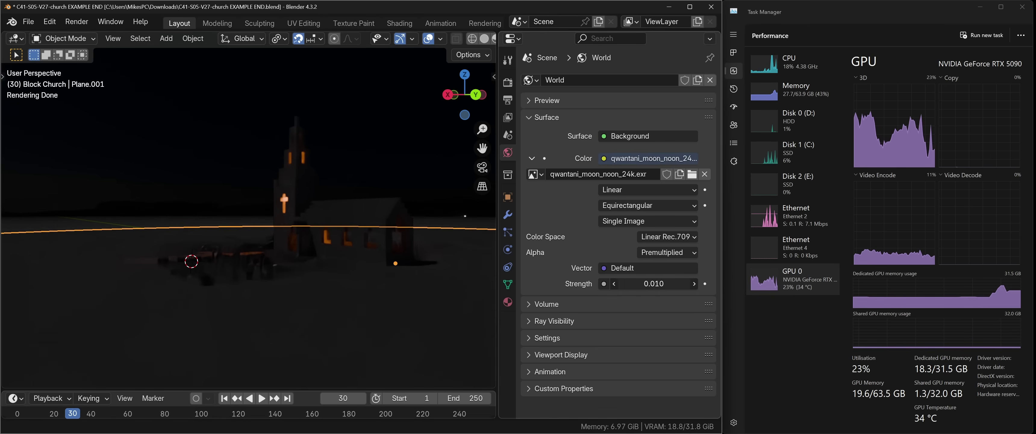
# Set the world HDRI strength to 1 and view the church under bright desert daylight.
pyautogui.click(653, 284)
pyautogui.write('1')
pyautogui.press('Return')
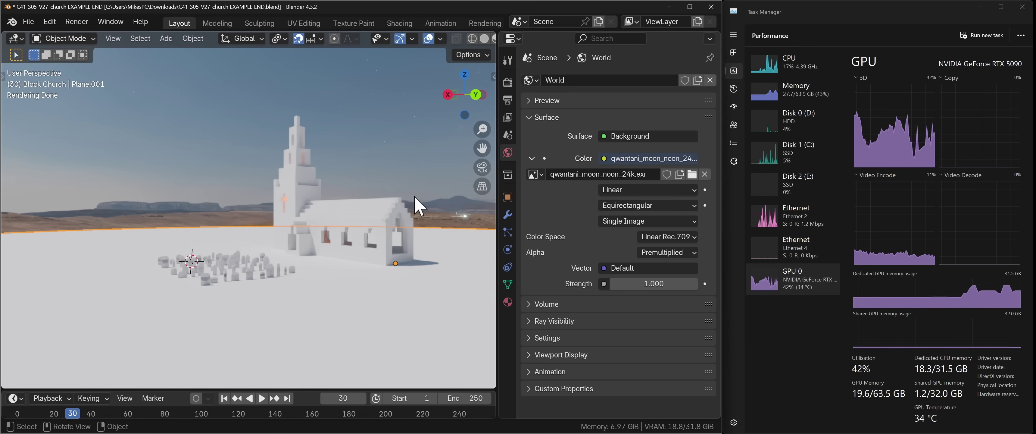
pyautogui.moveTo(324, 213); pyautogui.dragTo(362, 226, button='middle')
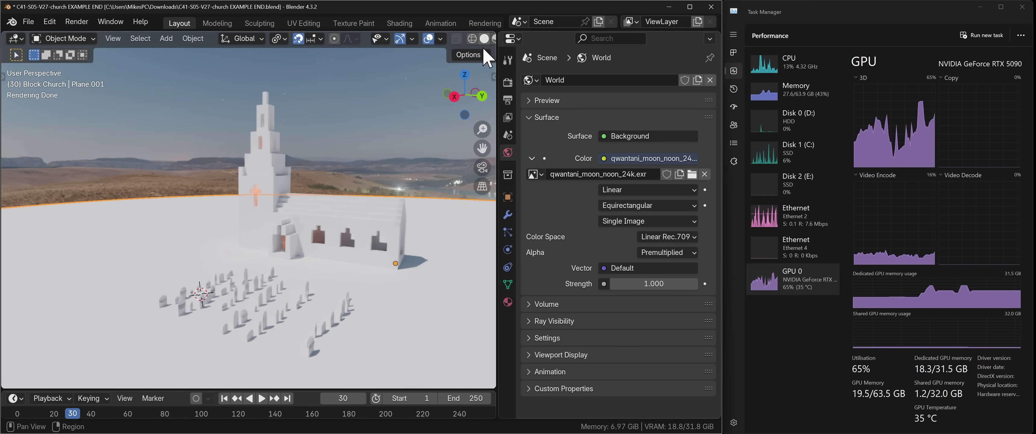
# Switch the viewport from Solid to Material Preview and open the shading options for the HDRI background.
pyautogui.click(484, 38)
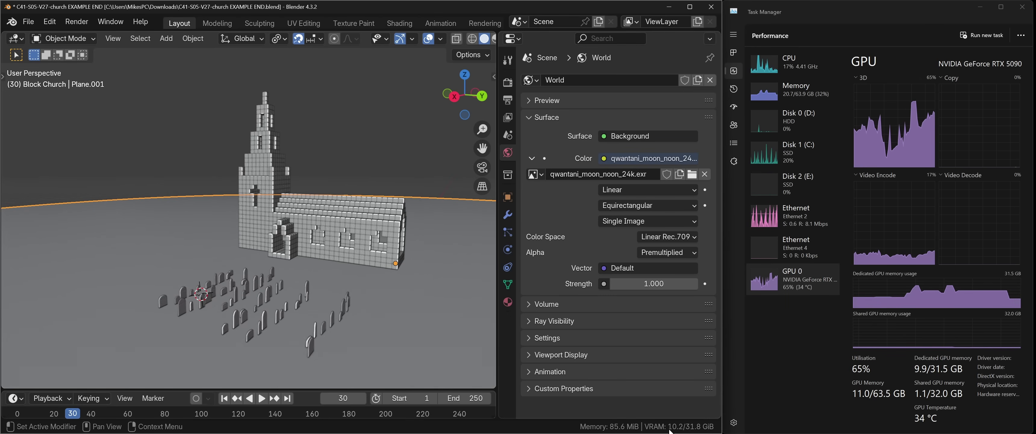
pyautogui.scroll(-2, 470, 39)
pyautogui.click(470, 40)
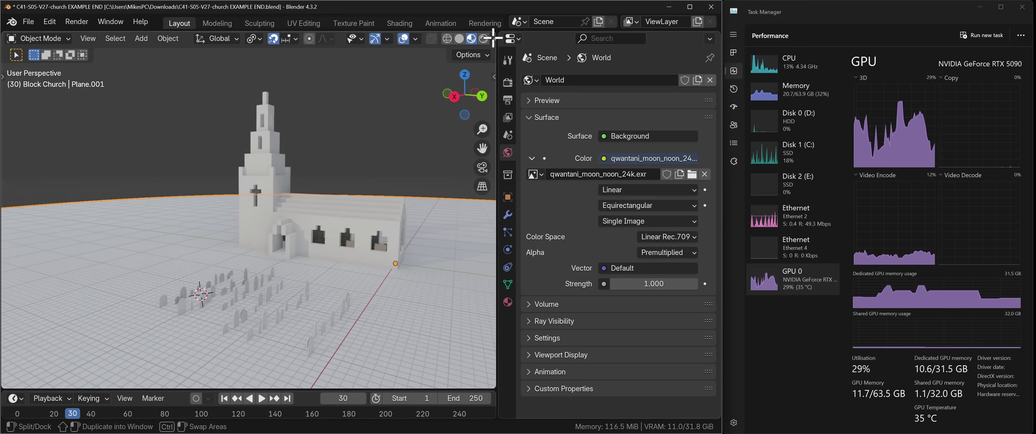
pyautogui.scroll(-1, 493, 38)
pyautogui.click(484, 37)
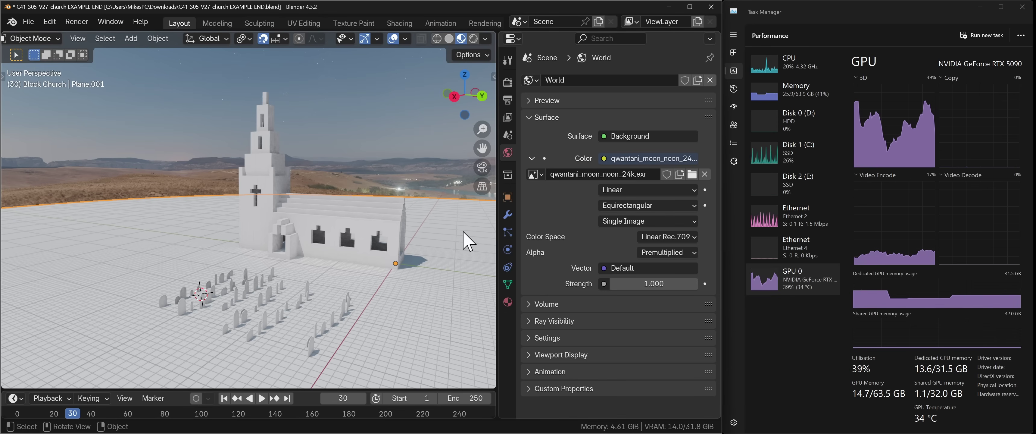
# Add a new material named Material to Plane.001 and select its Principled BSDF in the Shading workspace.
pyautogui.click(448, 38)
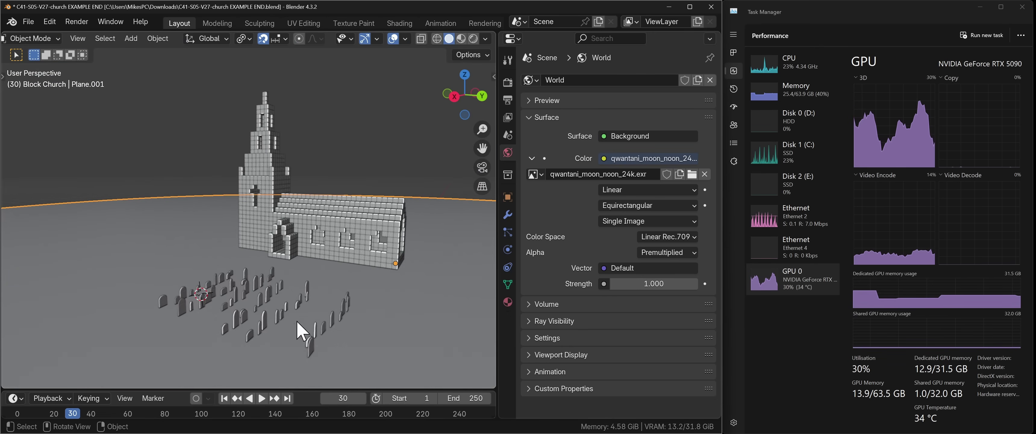
pyautogui.click(508, 302)
pyautogui.click(622, 134)
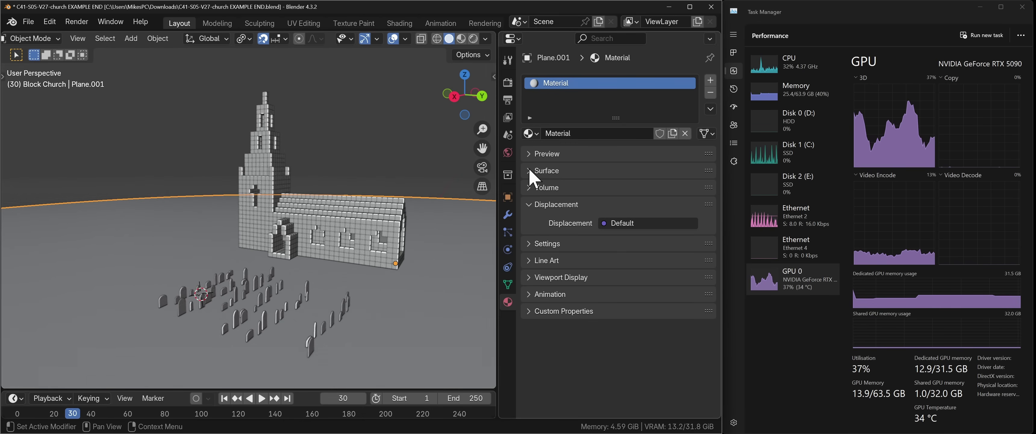
pyautogui.click(399, 23)
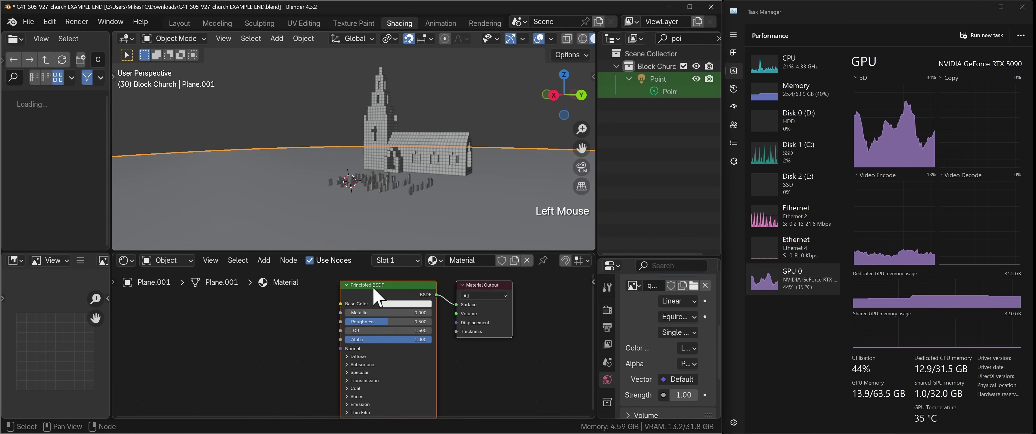
pyautogui.click(387, 285)
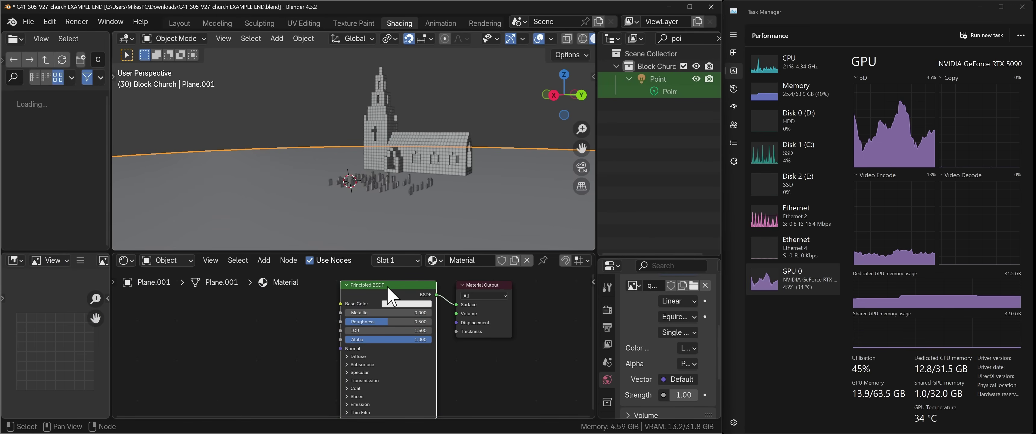
# Wire all seven aerial_rocks_04 8k maps into the Principled BSDF with Principled Texture Setup (Ctrl+Shift+T).
pyautogui.hotkey('ctrl', 'shift', 't')
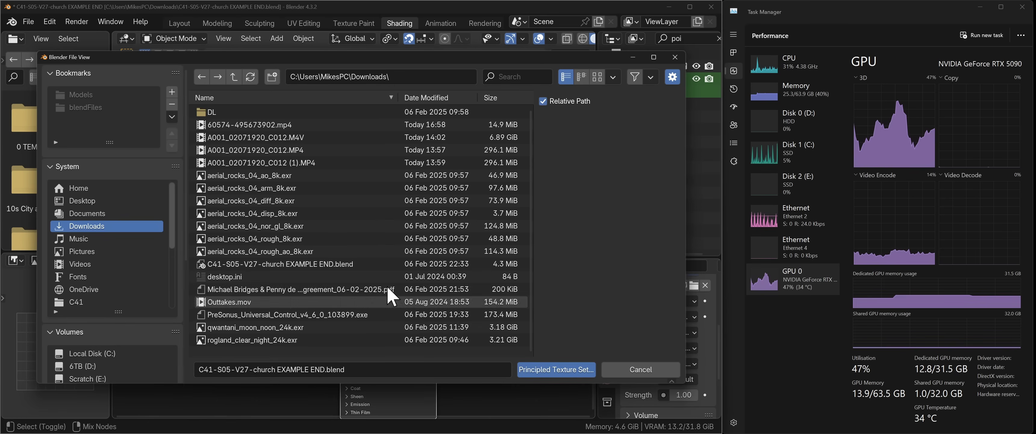
pyautogui.click(290, 175)
pyautogui.keyDown('shift'); pyautogui.click(290, 251); pyautogui.keyUp('shift')
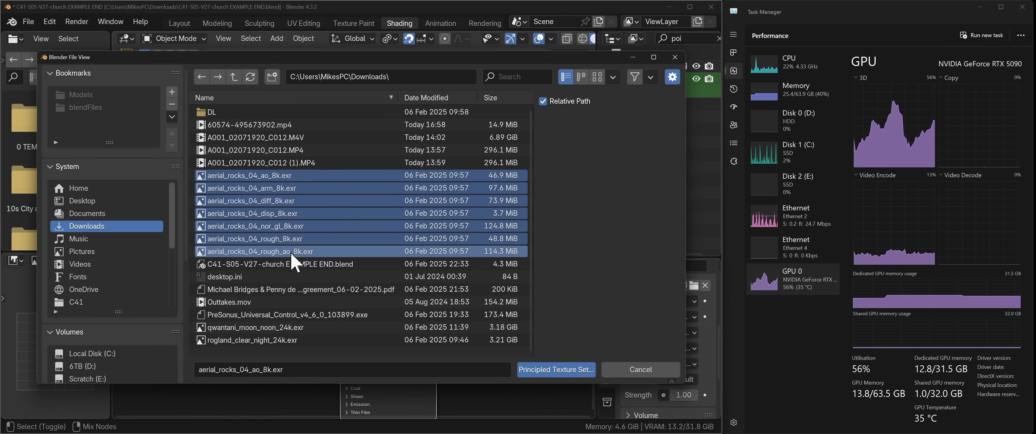
pyautogui.click(521, 368)
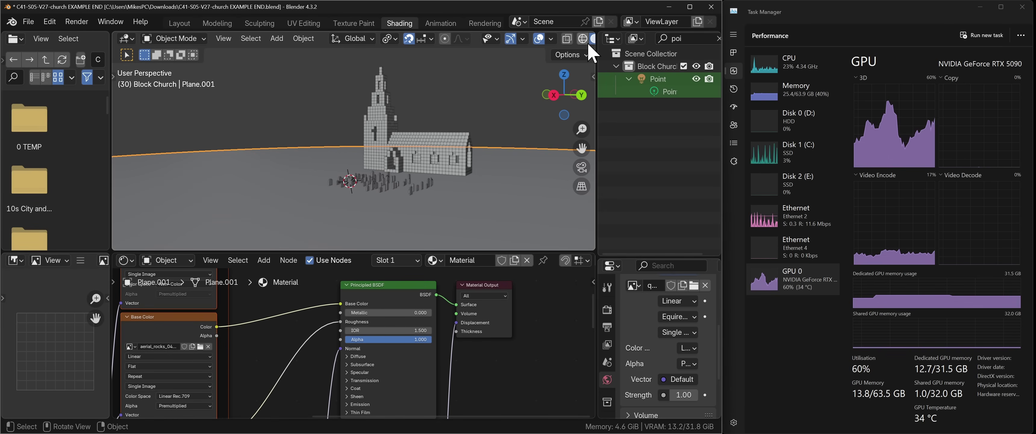
# Preview materials in the viewport to show the rocky ground texture under the HDRI sky.
pyautogui.scroll(-3, 593, 39)
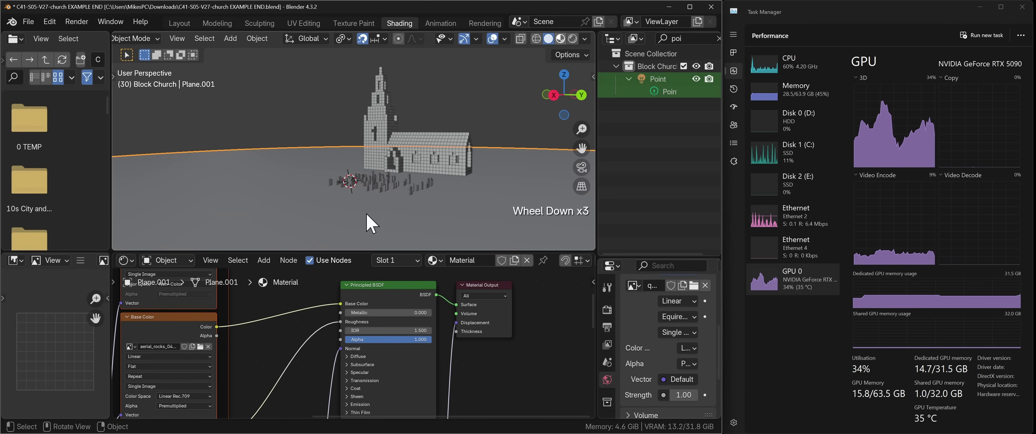
pyautogui.press('z')
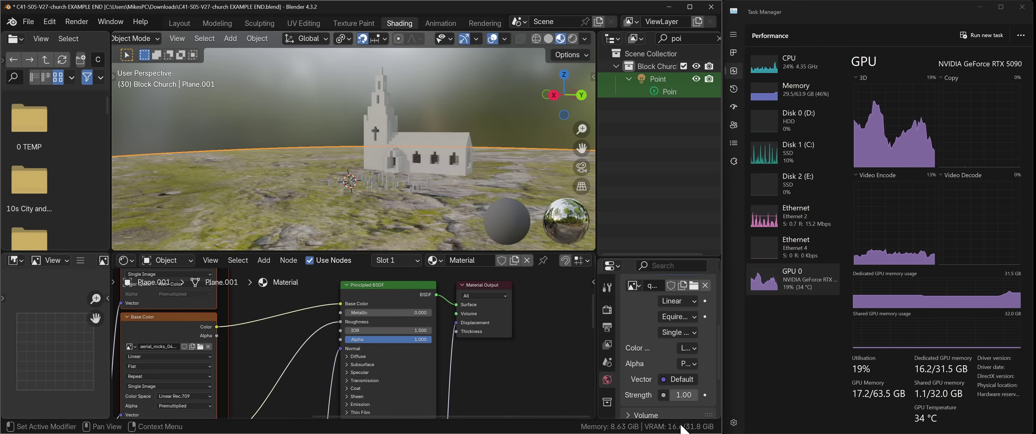
# Render the church scene in the viewport and list running processes in Task Manager.
pyautogui.click(572, 38)
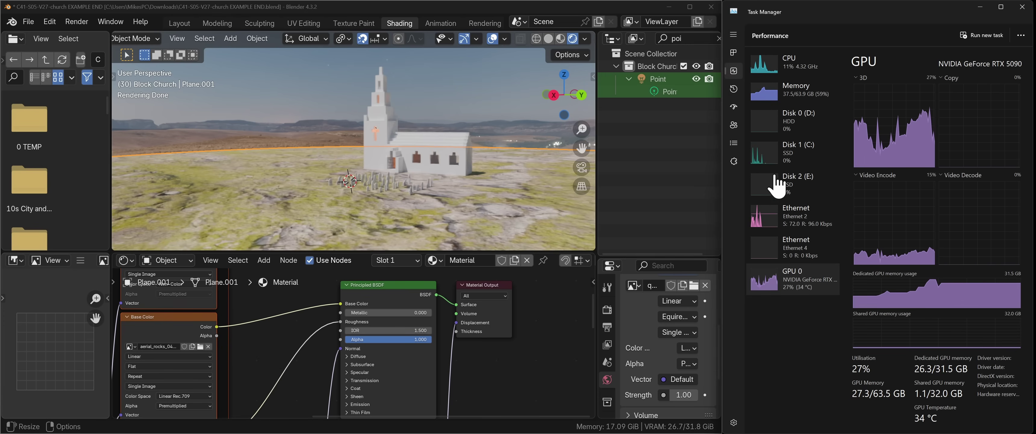
pyautogui.click(733, 52)
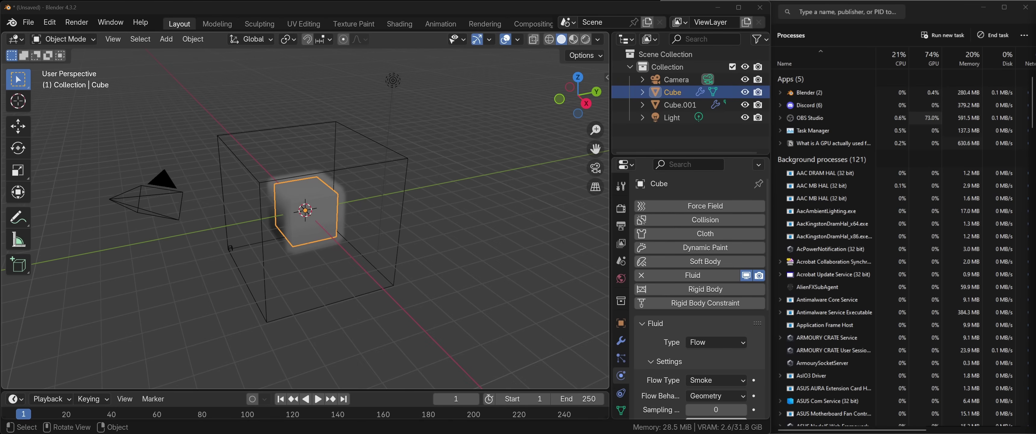
# Play the smoke simulation, then raise Cube.001's domain resolution from 32 to 64.
pyautogui.moveTo(483, 173); pyautogui.dragTo(491, 204, button='middle')
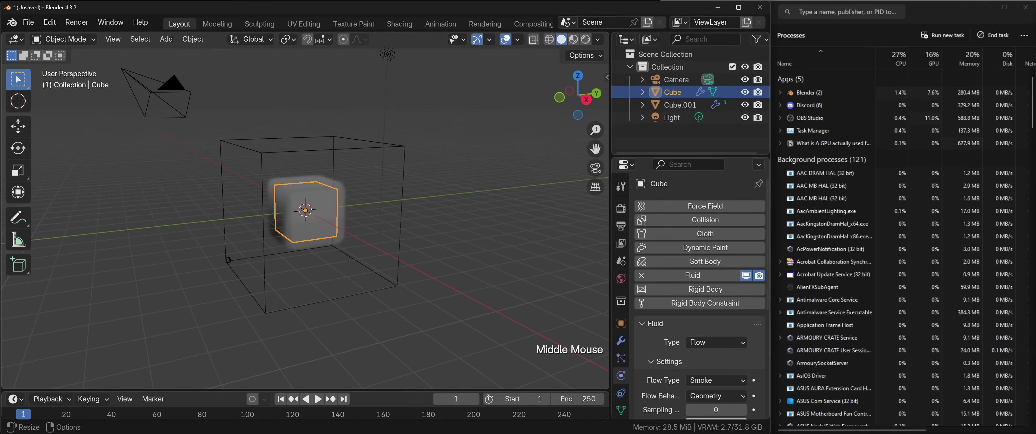
pyautogui.click(317, 398)
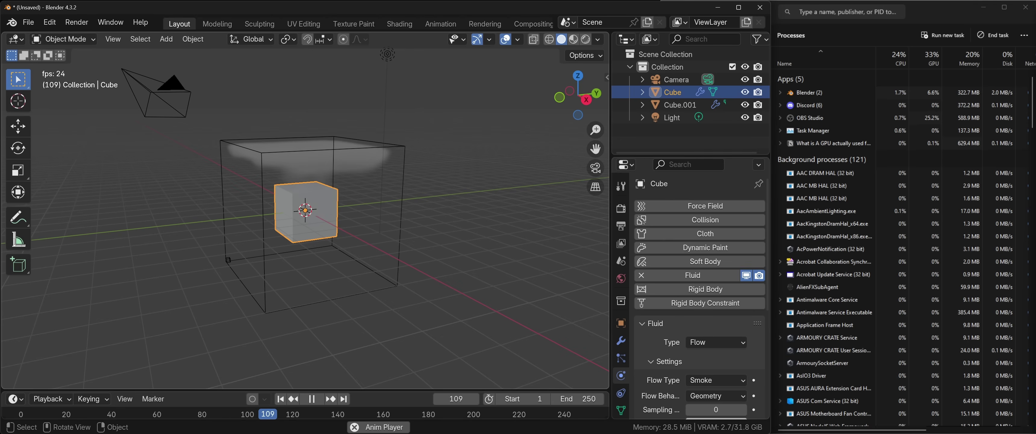
pyautogui.scroll(-6, 715, 312)
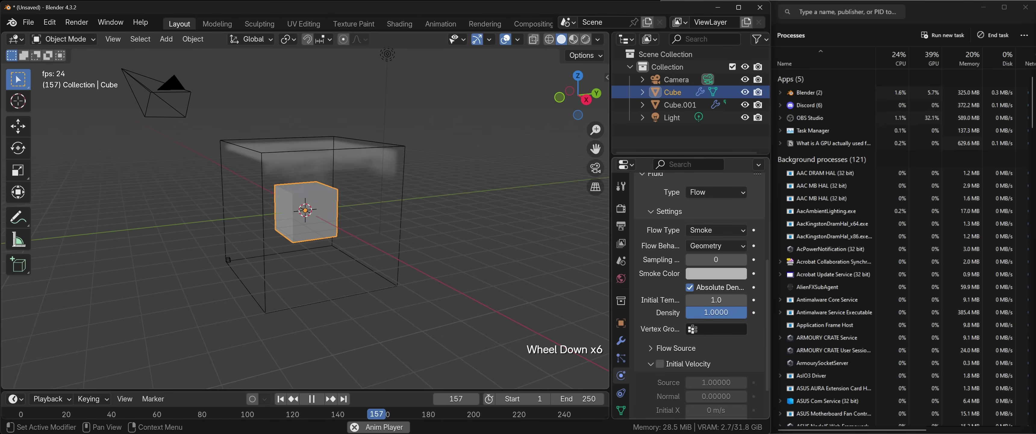
pyautogui.scroll(-2, 715, 312)
pyautogui.click(679, 104)
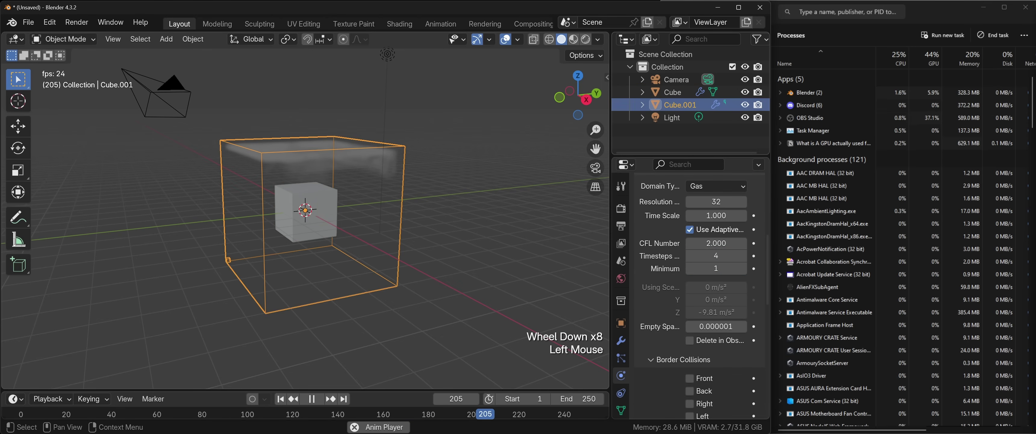
pyautogui.scroll(1, 716, 268)
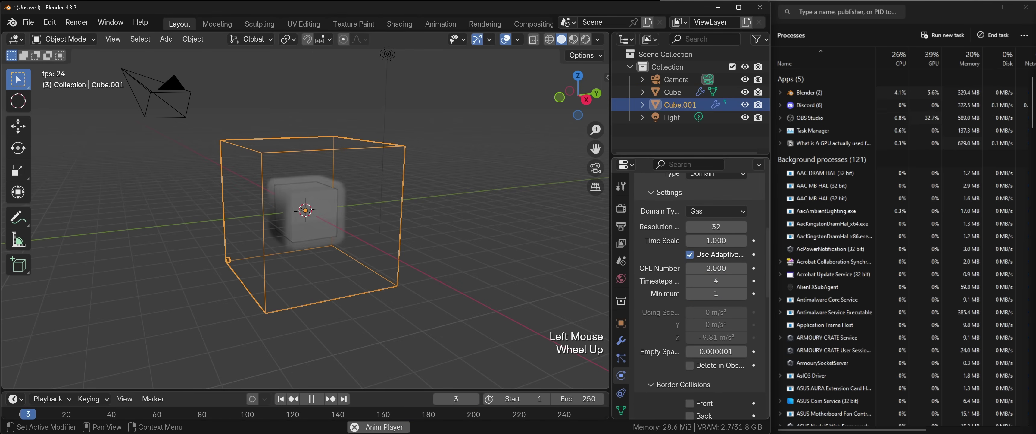
pyautogui.moveTo(716, 226); pyautogui.dragTo(729, 227)
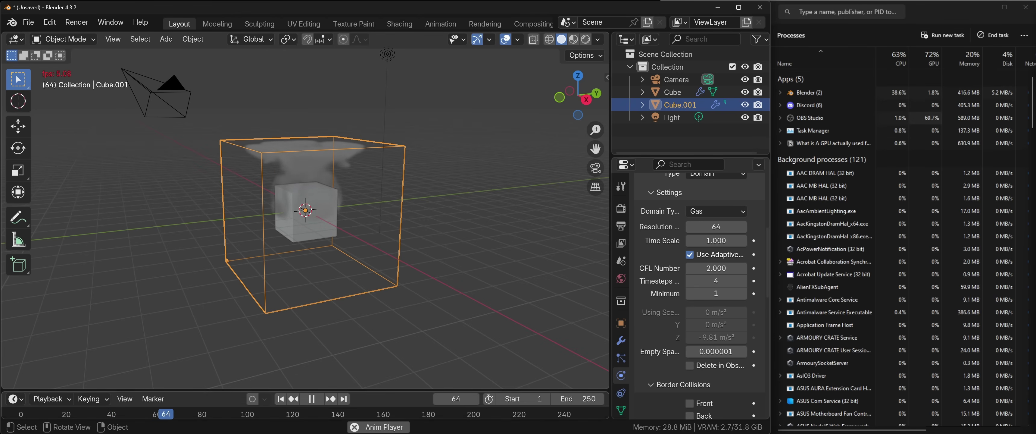
# Rewind to frame 1 and replay the higher-resolution smoke, stopping at frame 77.
pyautogui.click(312, 398)
pyautogui.click(280, 398)
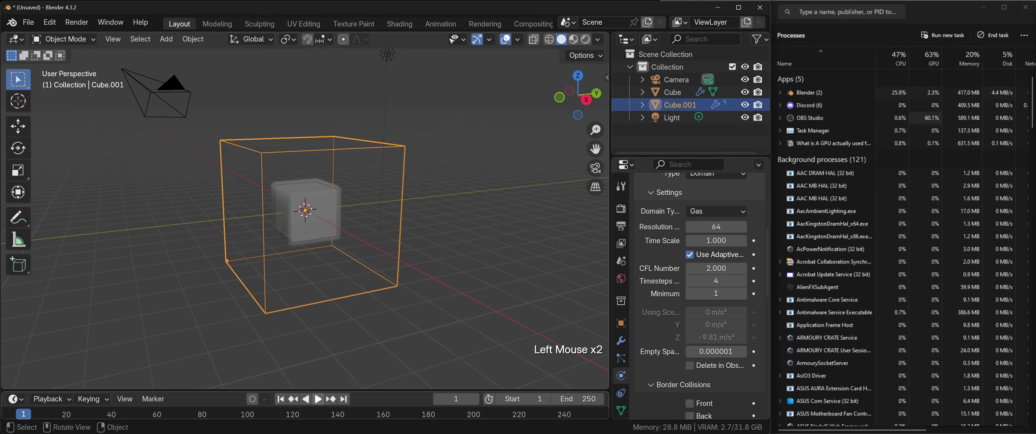
pyautogui.click(317, 398)
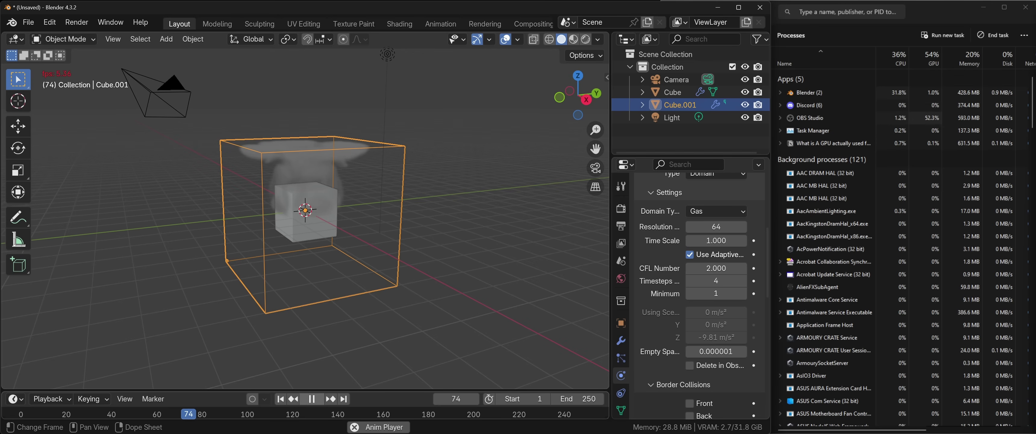
pyautogui.click(311, 398)
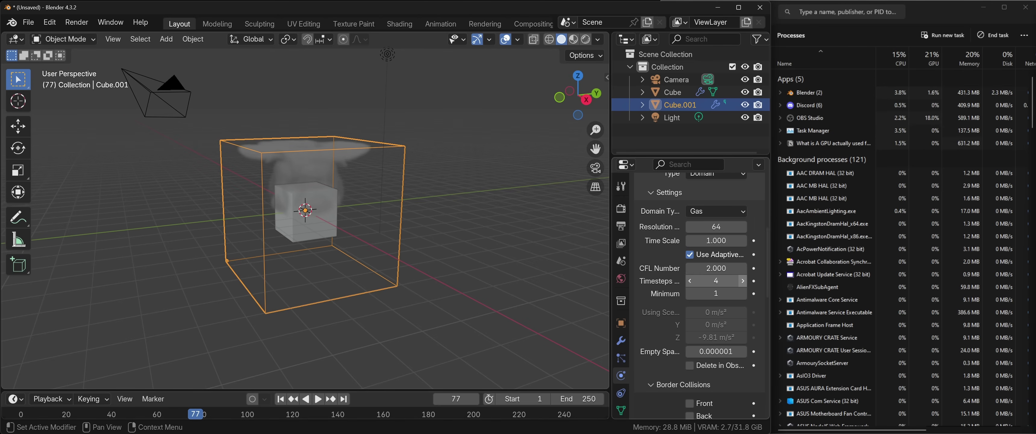
pyautogui.scroll(-10, 742, 281)
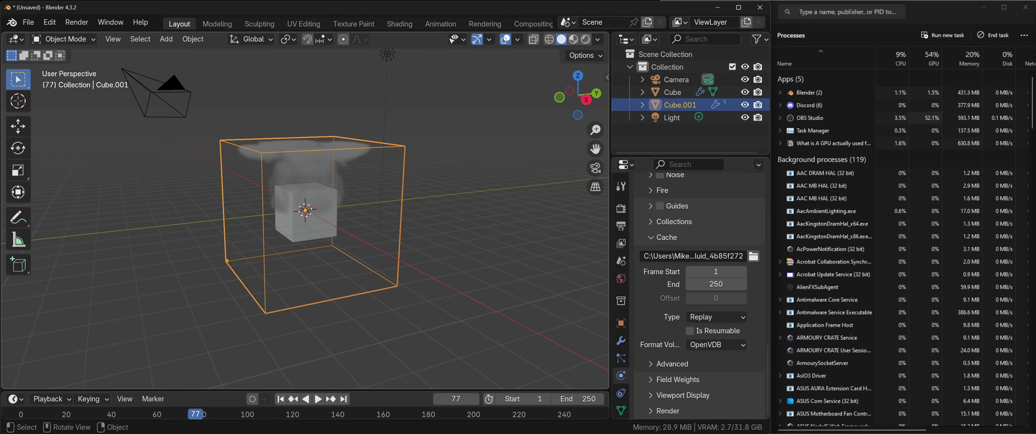
pyautogui.scroll(5, 699, 293)
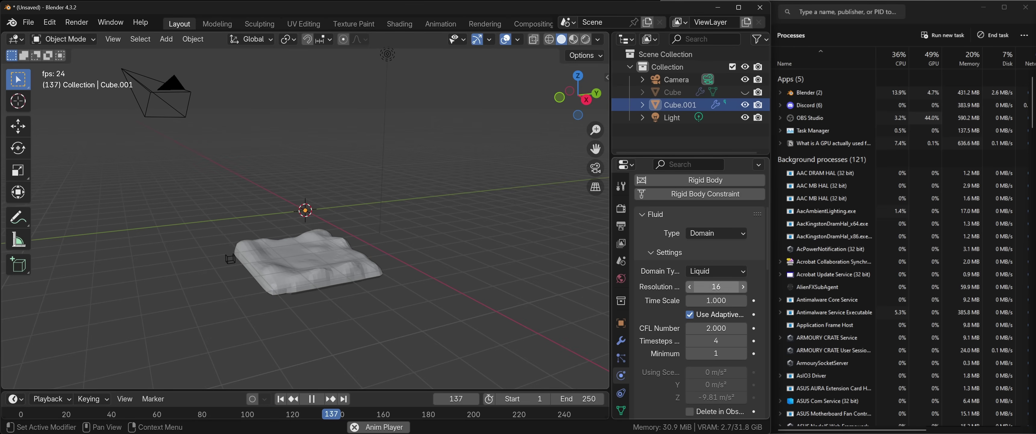
# Set the liquid domain resolution to 32 and replay the splash simulation from the start.
pyautogui.click(716, 286)
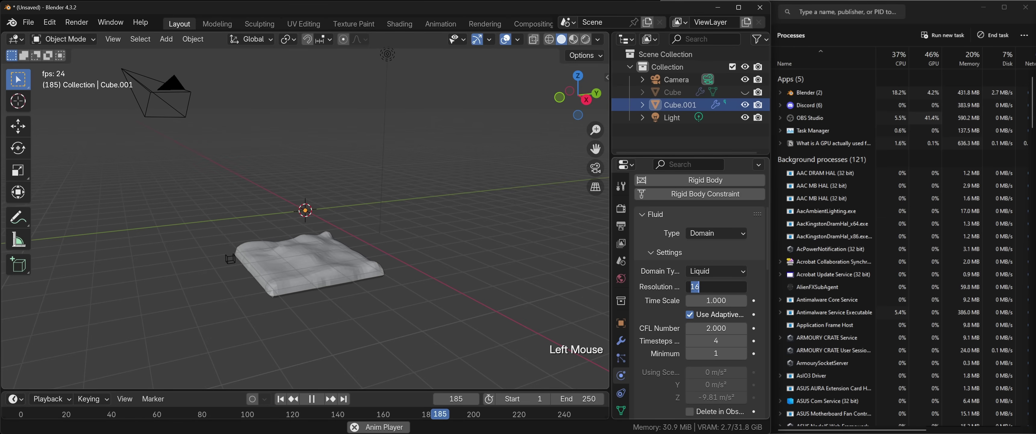
pyautogui.write('32')
pyautogui.press('Return')
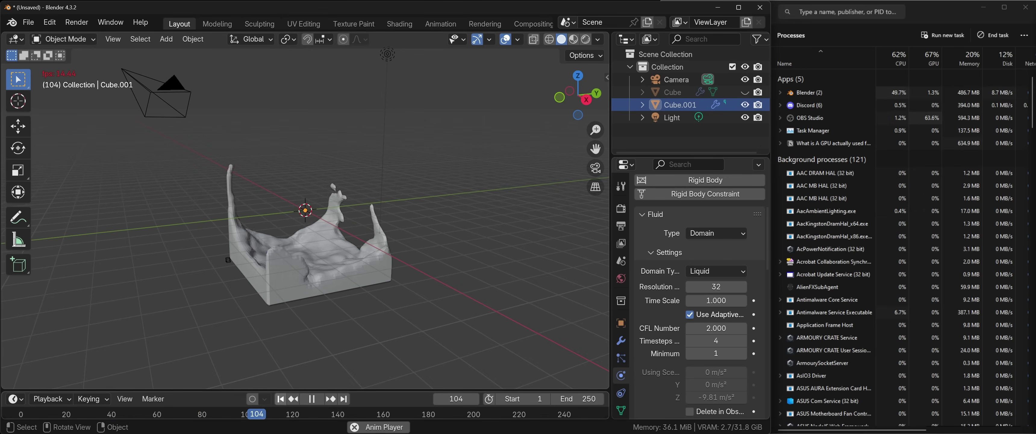
pyautogui.click(281, 398)
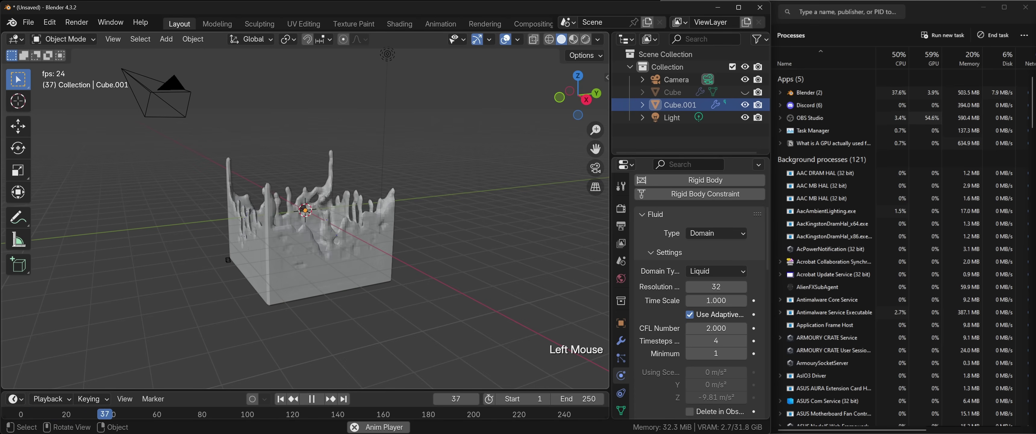
pyautogui.click(311, 398)
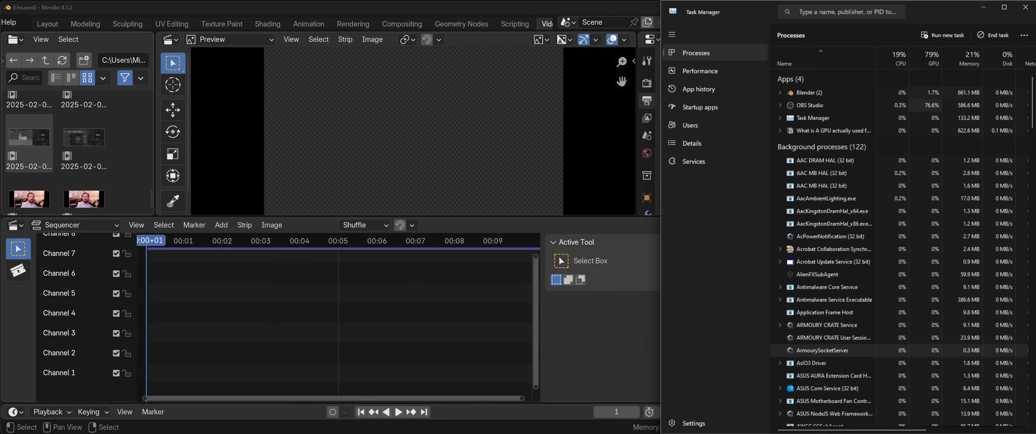
pyautogui.moveTo(29, 139); pyautogui.dragTo(150, 368)
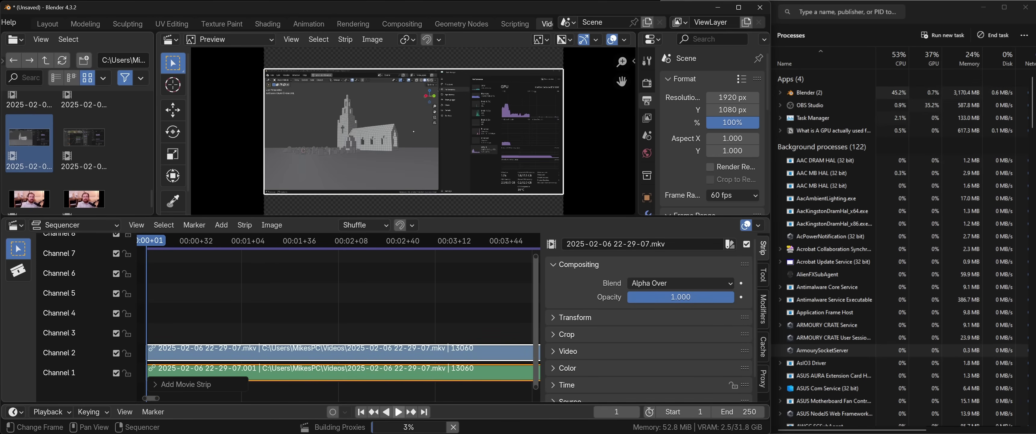
pyautogui.press('space')
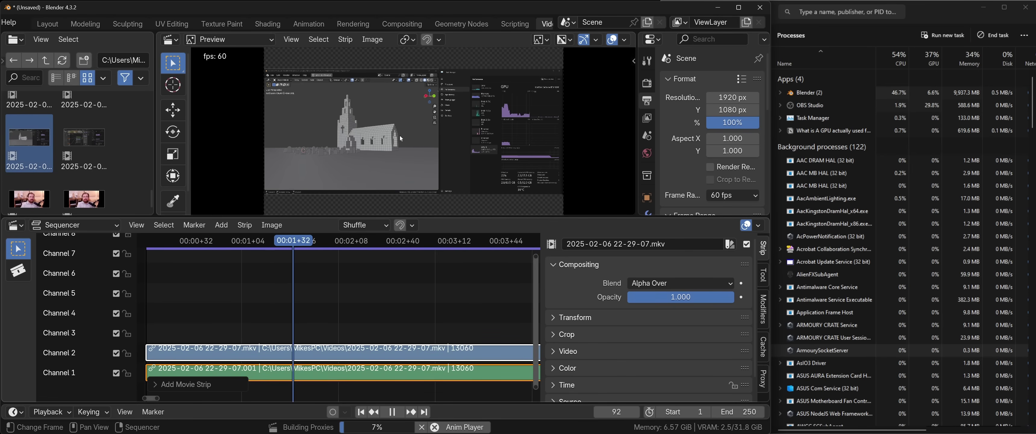
pyautogui.press('space')
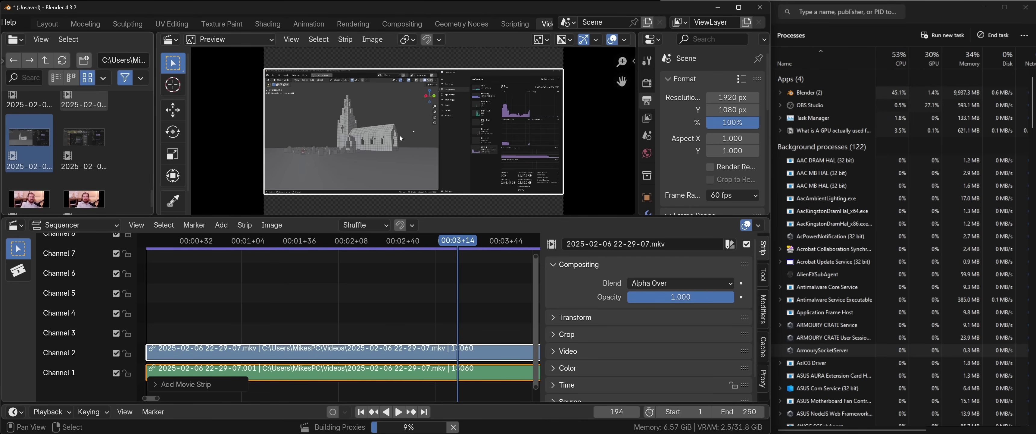
pyautogui.scroll(3, 50, 22)
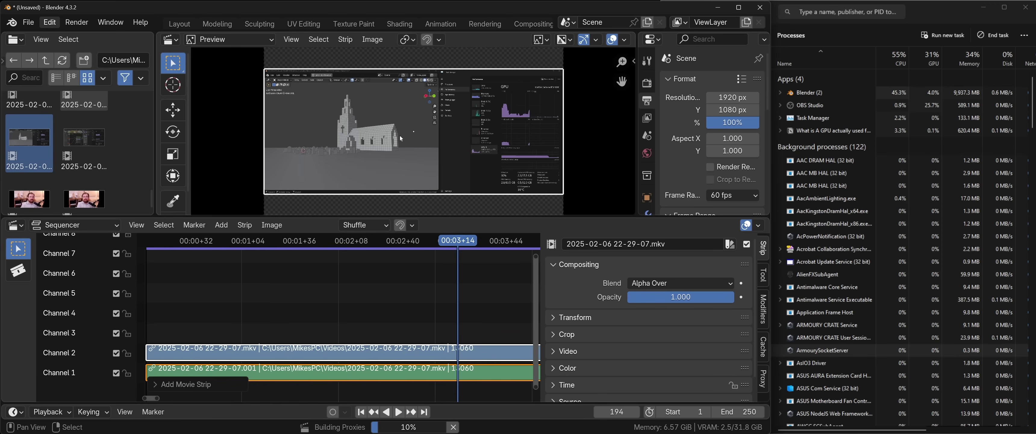
# Show the Preferences System page with Video Sequencer cache settings, then resume playback.
pyautogui.click(50, 21)
pyautogui.click(100, 185)
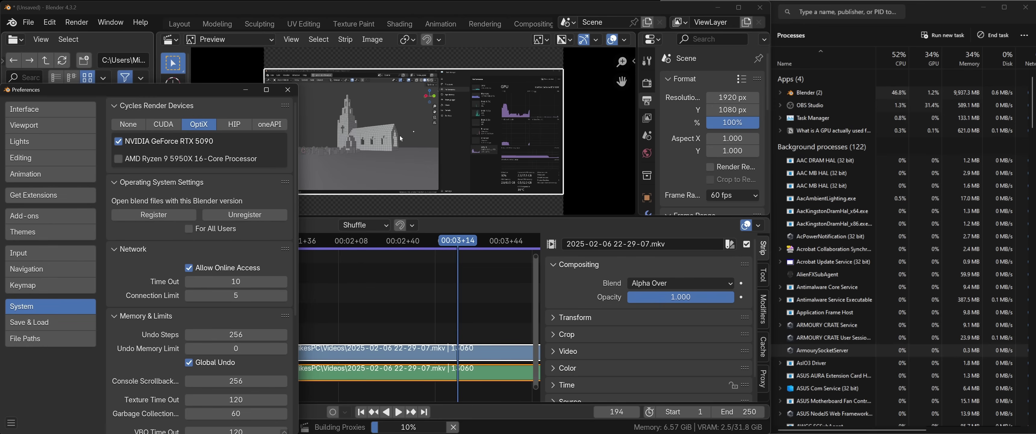
pyautogui.scroll(-7, 199, 261)
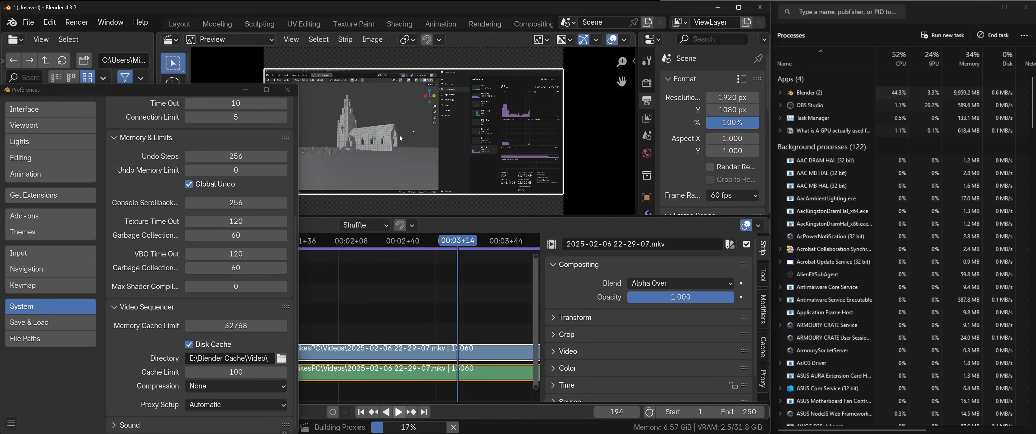
pyautogui.press('space')
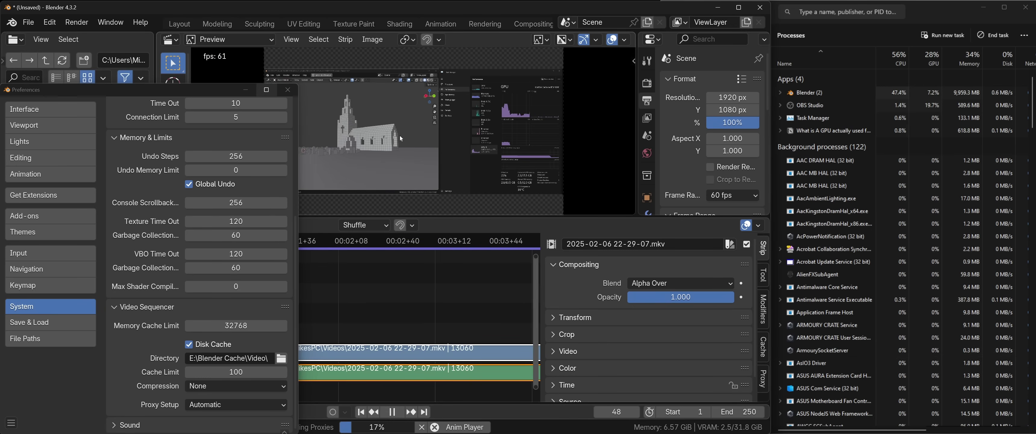
# Bring the main Blender sequencer window in front of Preferences while the clip plays.
pyautogui.click(400, 138)
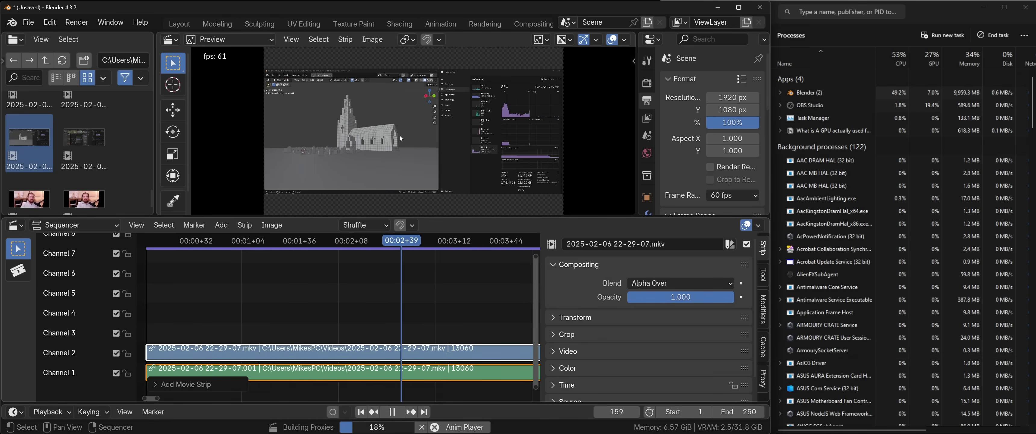